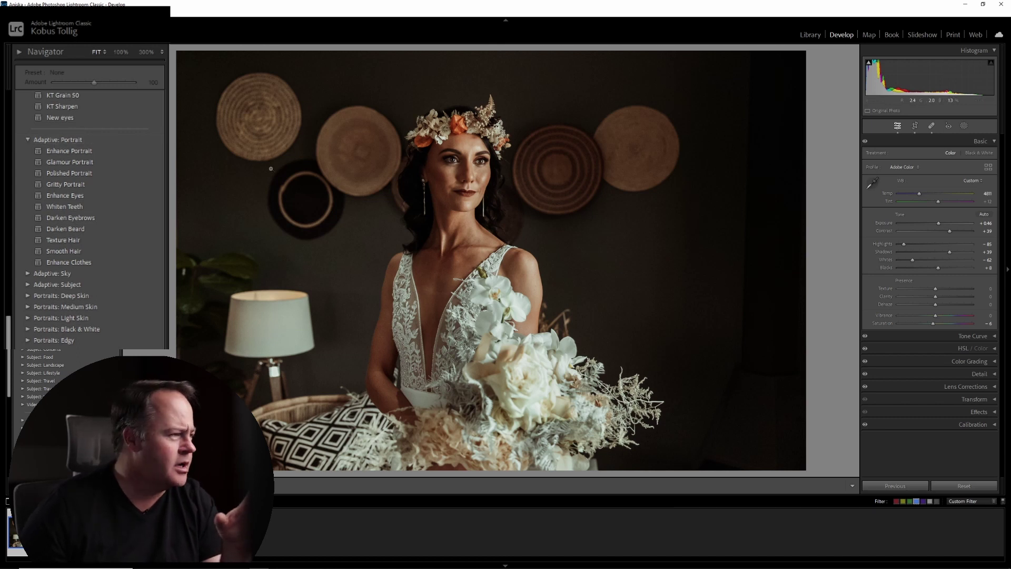
# Step: Apply the Enhance Eyes adaptive portrait preset to the bride's portrait and check its eye mask close up with the mask overlay
pyautogui.click(61, 196)
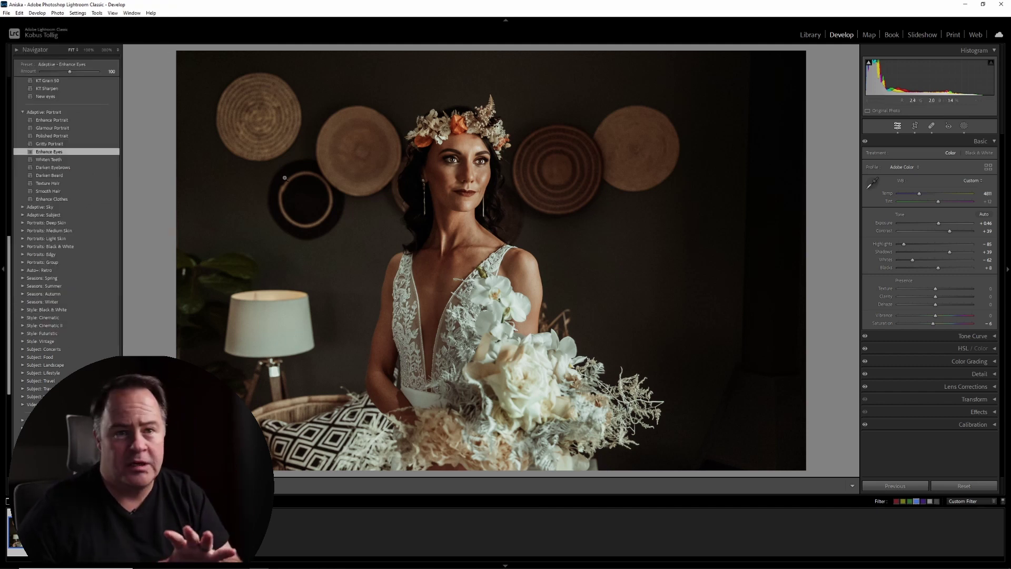
pyautogui.click(465, 157)
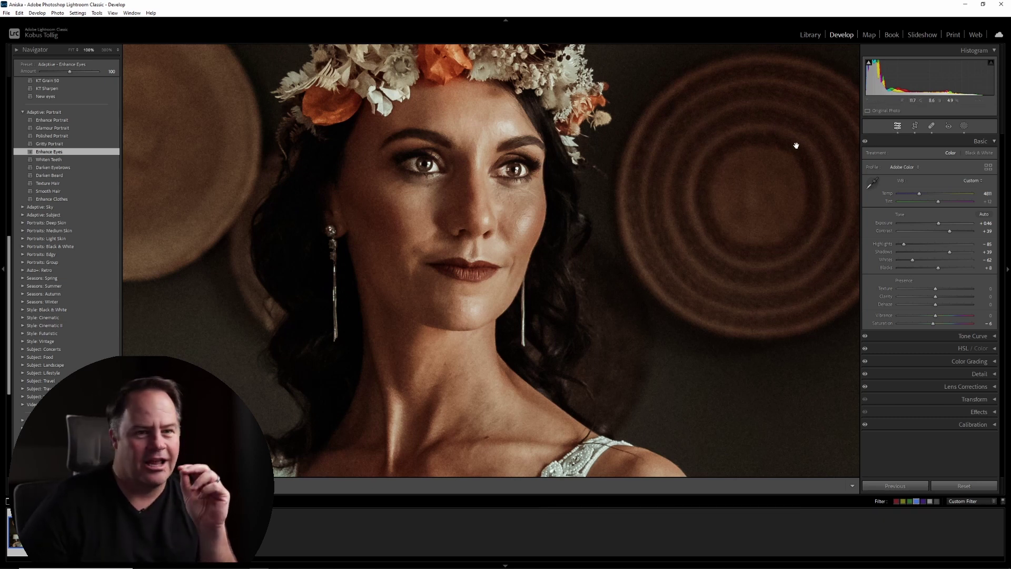
pyautogui.click(964, 127)
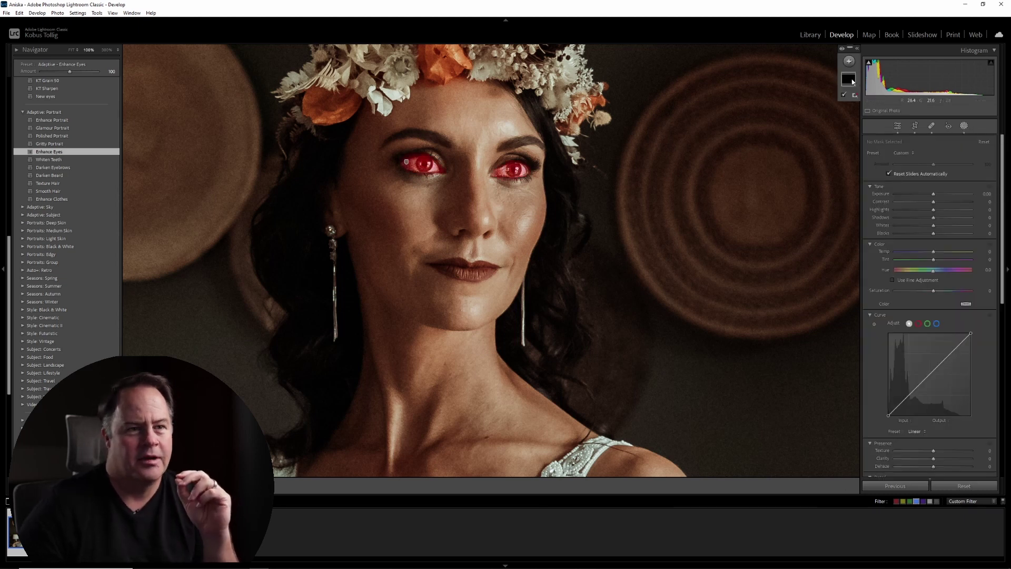
pyautogui.click(853, 81)
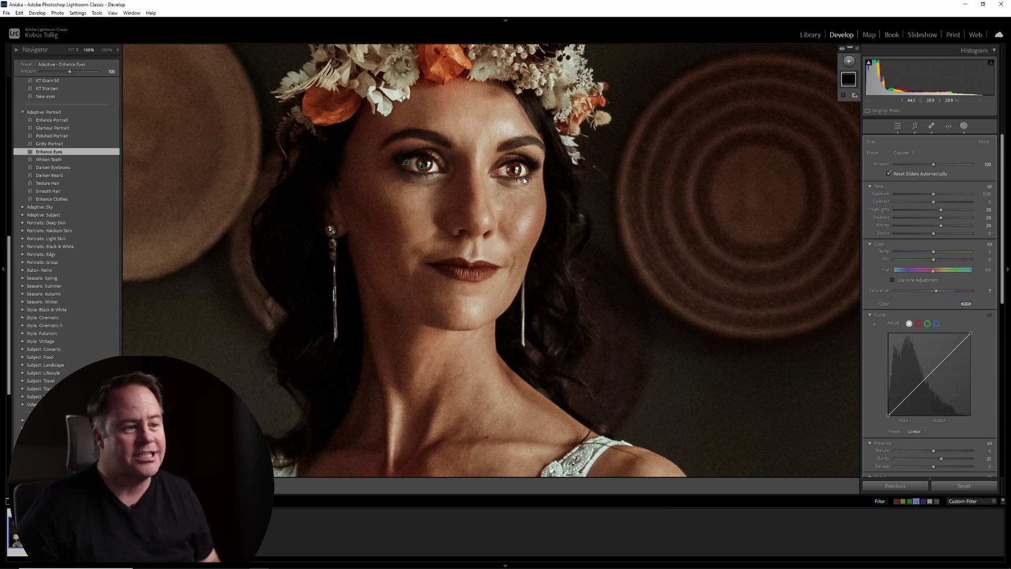
pyautogui.press('o')
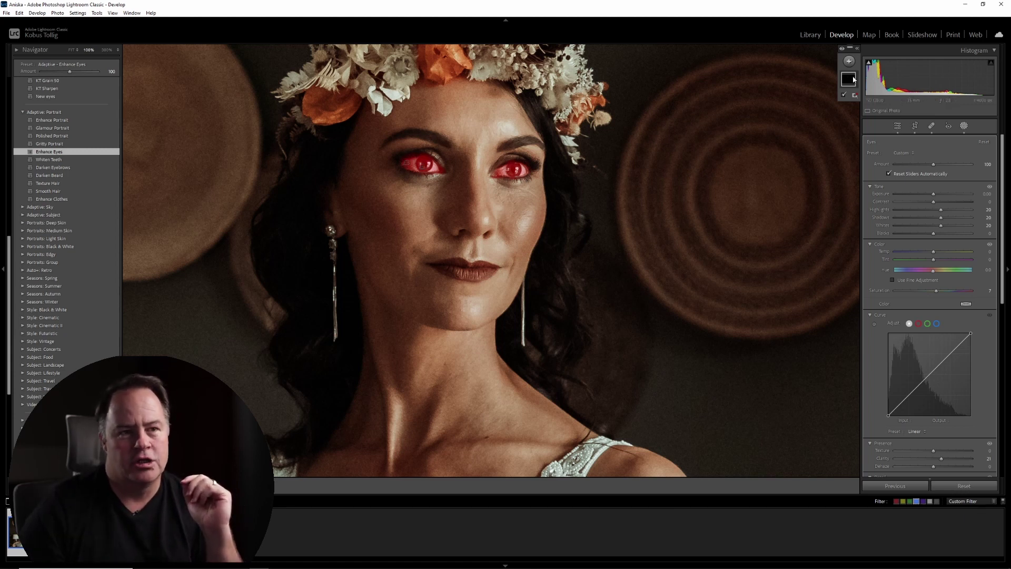
# Step: Subtract brush strokes over both of the bride's eyes from the Eyes mask, and leave masking with the whole photo in view
pyautogui.moveTo(853, 82)
pyautogui.click(854, 116)
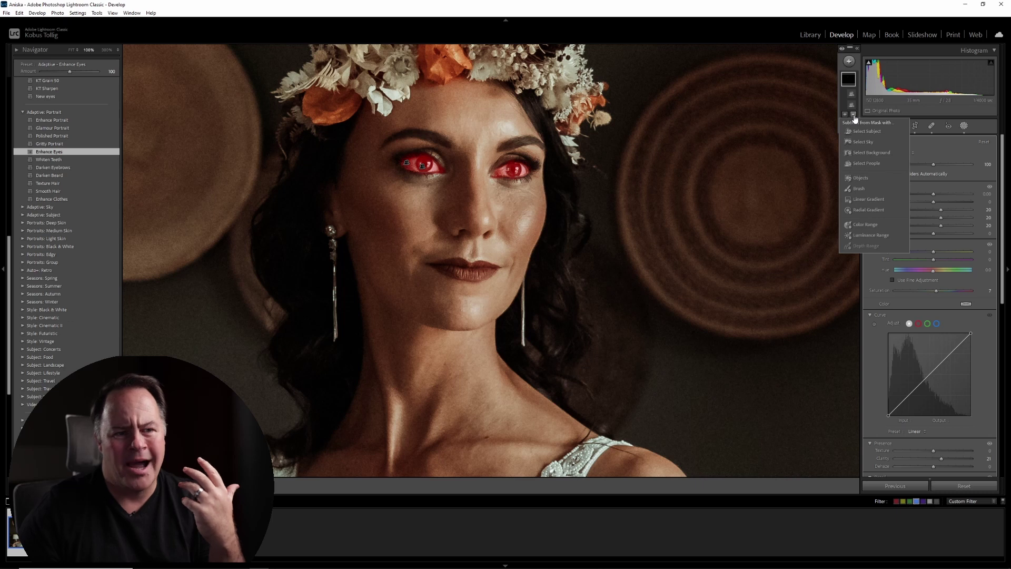
pyautogui.click(855, 187)
pyautogui.moveTo(527, 163)
pyautogui.mouseDown()
pyautogui.moveTo(523, 172)
pyautogui.moveTo(525, 165)
pyautogui.moveTo(505, 161)
pyautogui.moveTo(503, 178)
pyautogui.moveTo(497, 163)
pyautogui.moveTo(495, 172)
pyautogui.moveTo(518, 158)
pyautogui.moveTo(497, 164)
pyautogui.mouseUp()
pyautogui.moveTo(437, 160)
pyautogui.mouseDown()
pyautogui.moveTo(410, 159)
pyautogui.moveTo(415, 174)
pyautogui.moveTo(415, 154)
pyautogui.moveTo(407, 167)
pyautogui.moveTo(405, 157)
pyautogui.moveTo(411, 167)
pyautogui.mouseUp()
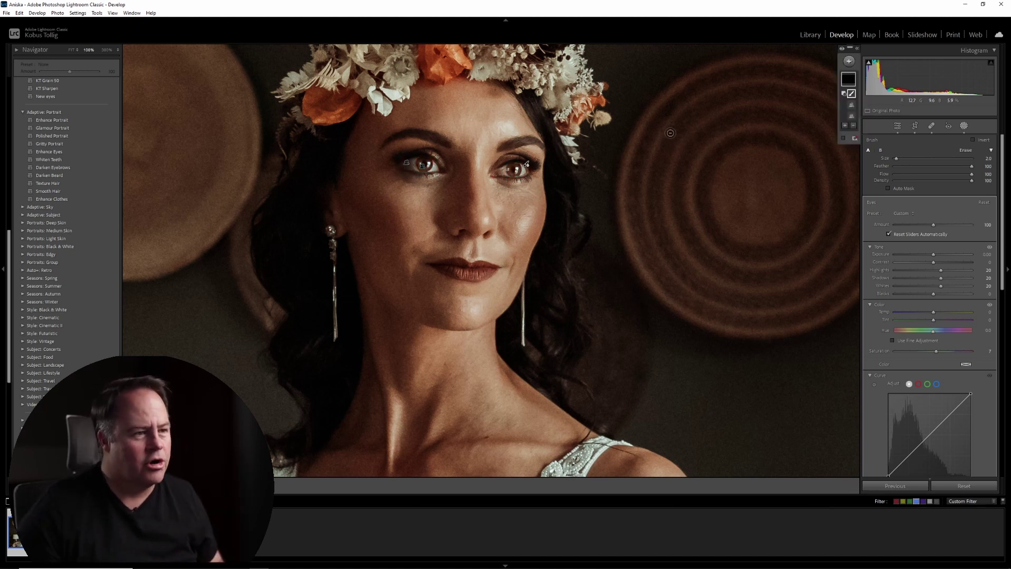
pyautogui.press('z')
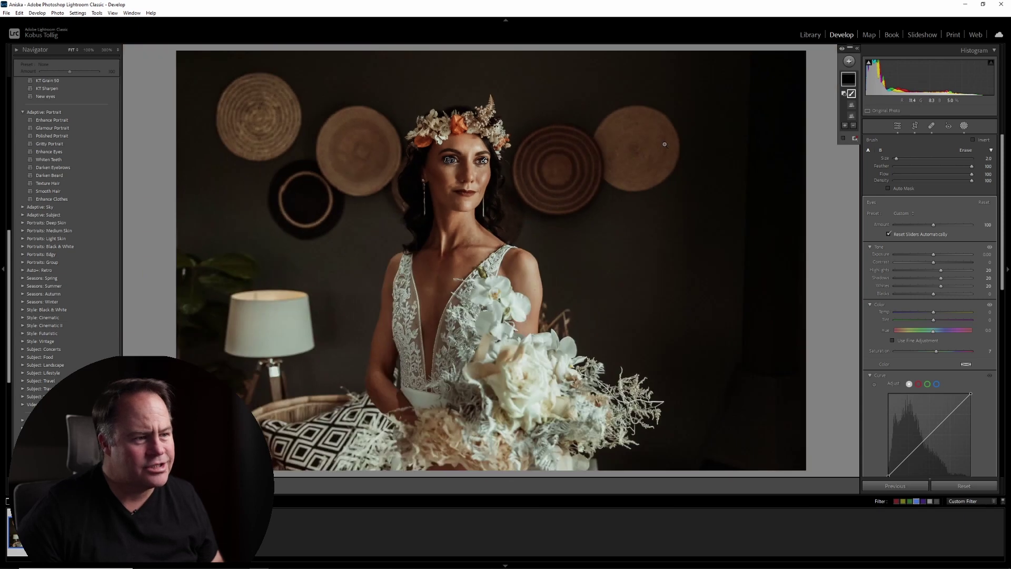
pyautogui.click(964, 125)
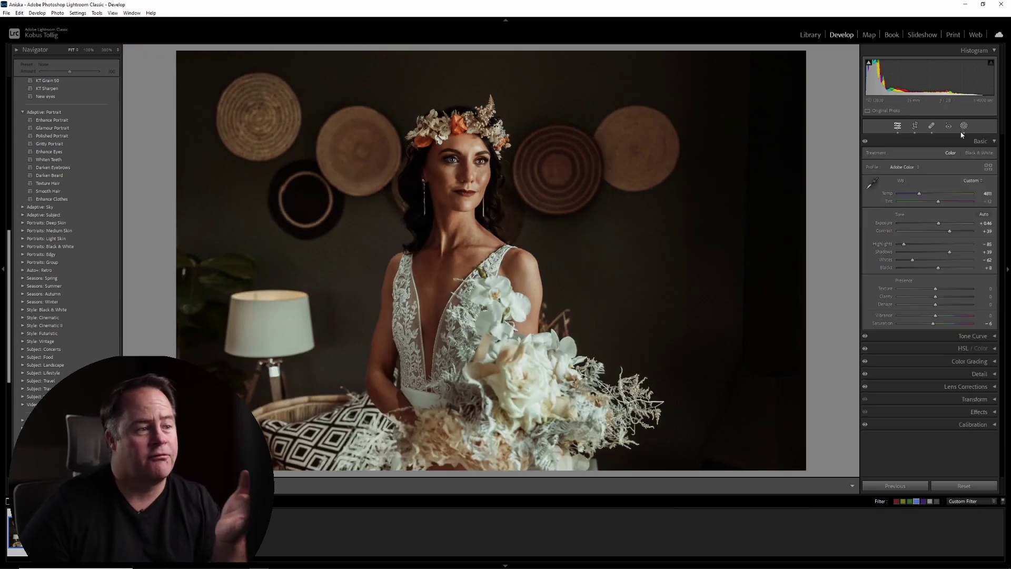
# Step: Reopen the Eyes mask and reduce its Amount to 57
pyautogui.click(964, 126)
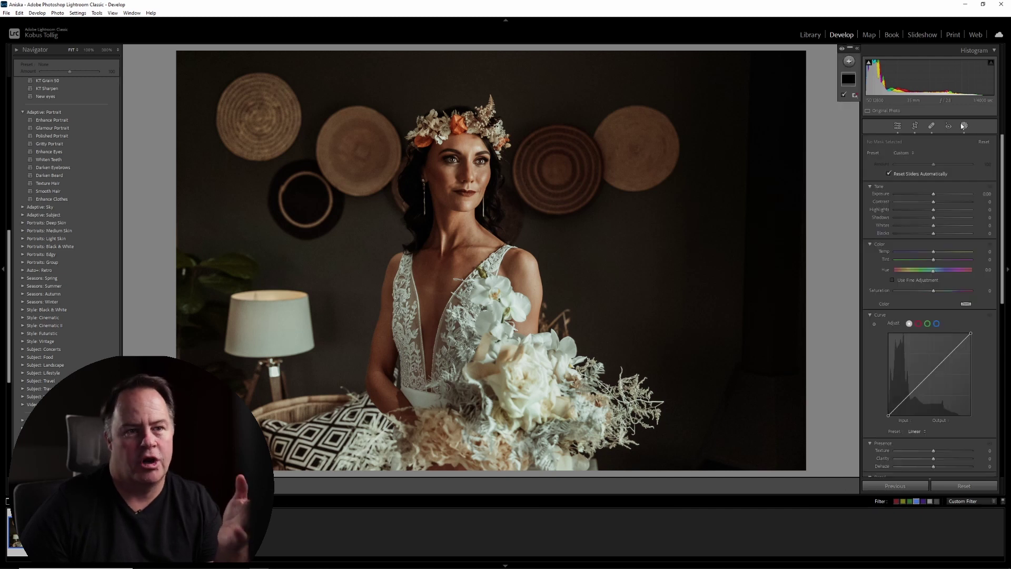
pyautogui.click(848, 66)
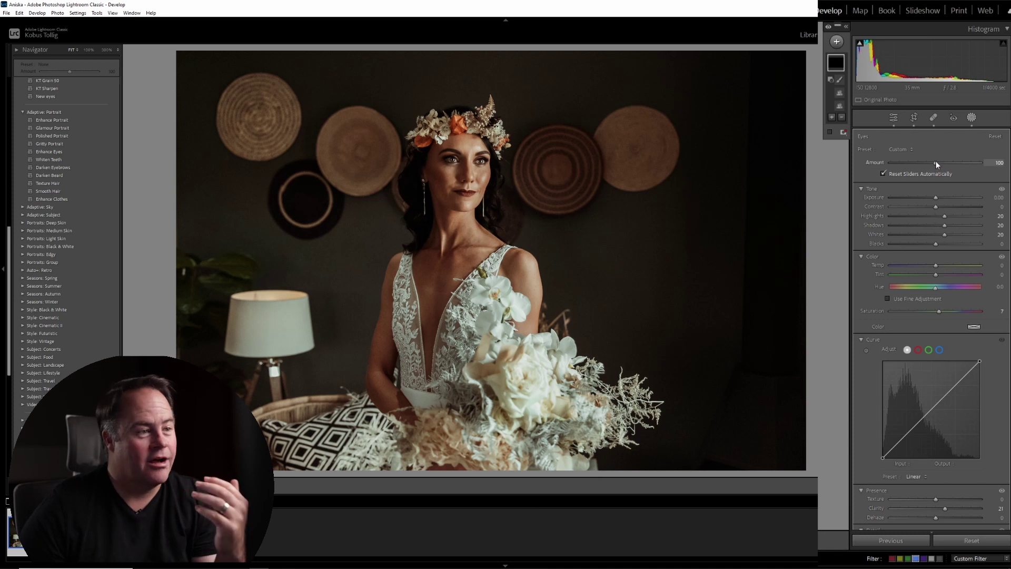
pyautogui.moveTo(935, 160); pyautogui.dragTo(915, 159)
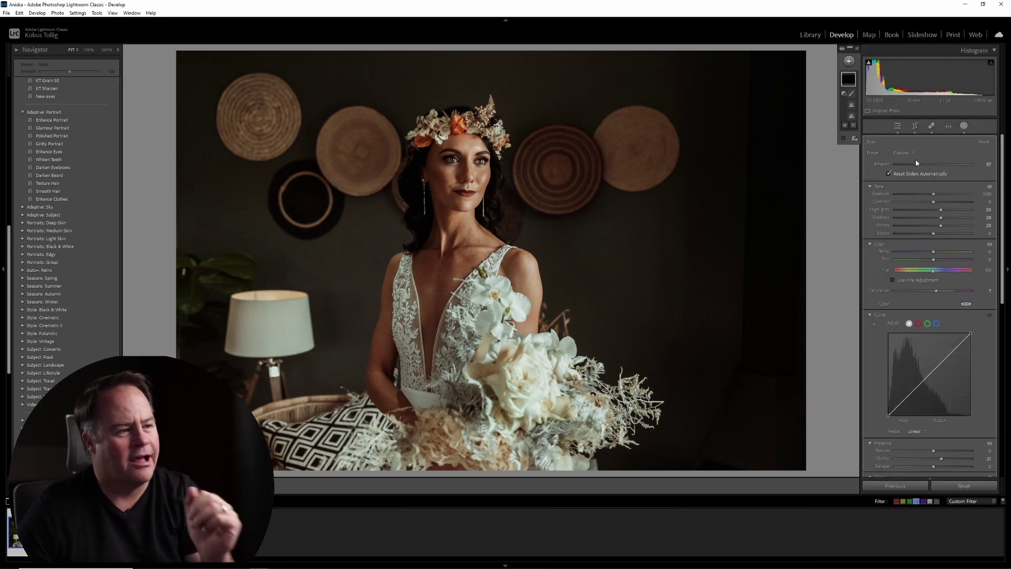
# Step: Apply the Glamour Portrait adaptive preset to the bride's portrait and review the masks it adds, with her face enlarged
pyautogui.scroll(5, 58, 338)
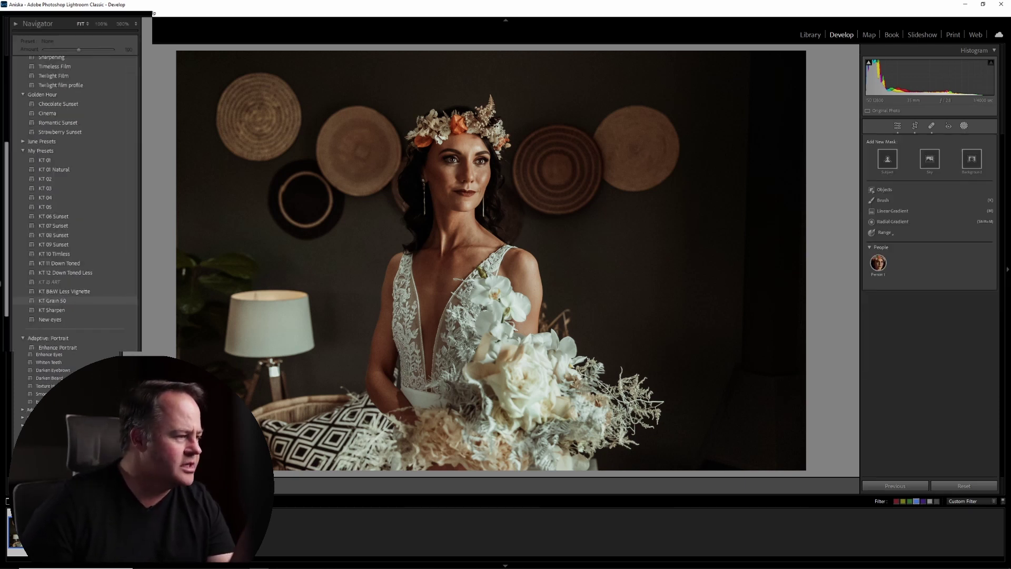
pyautogui.click(58, 330)
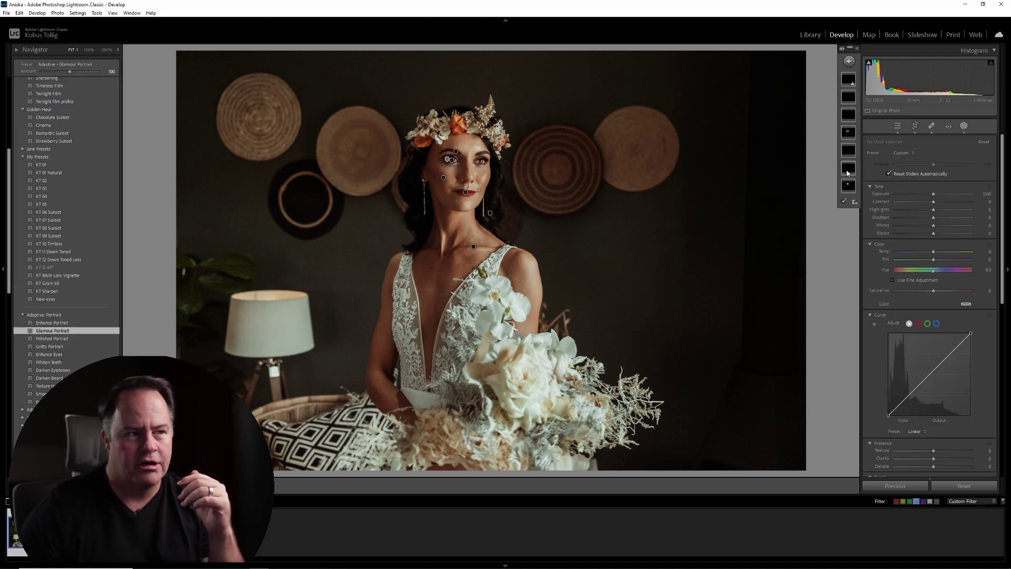
pyautogui.moveTo(847, 183)
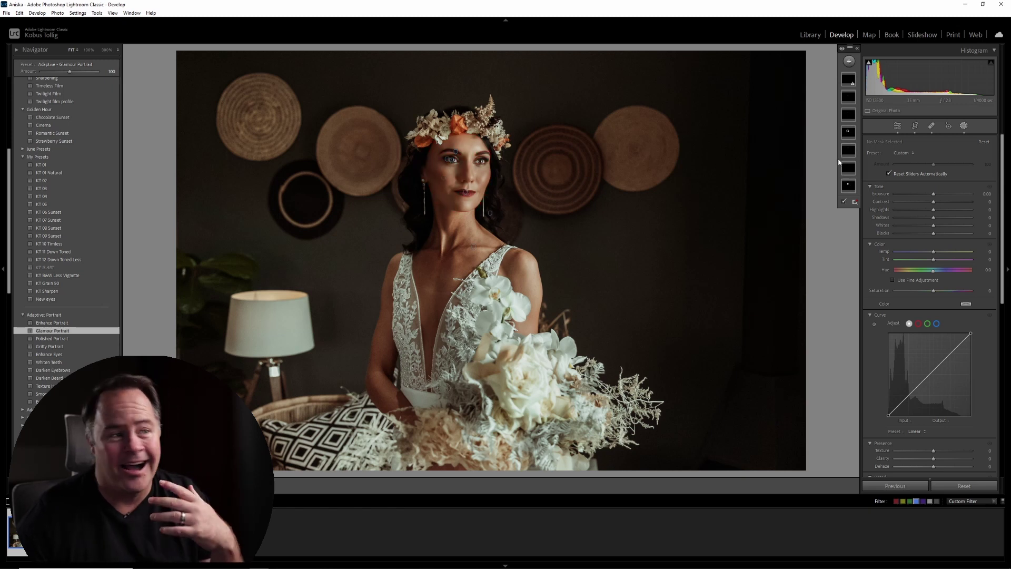
pyautogui.click(482, 166)
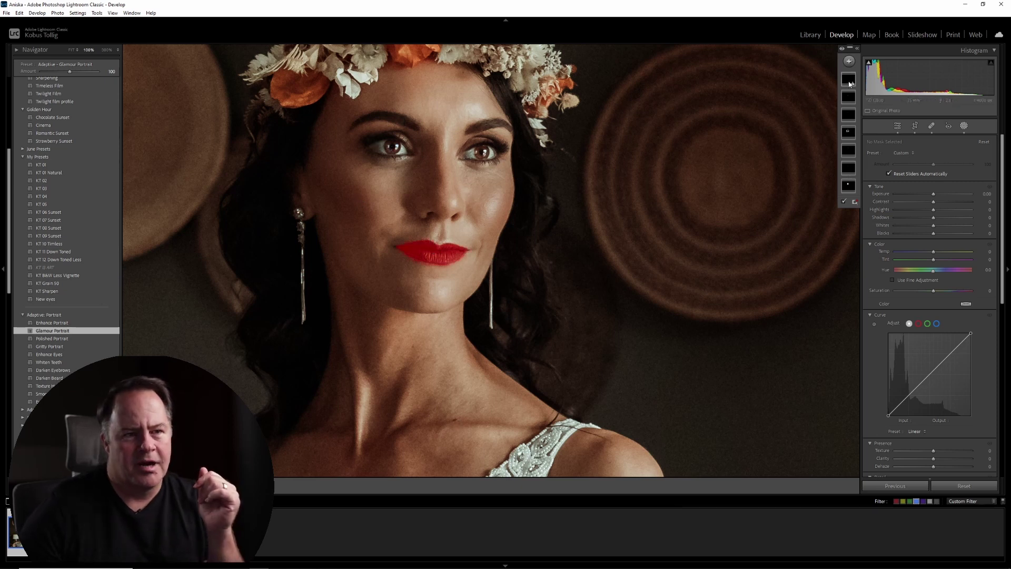
# Step: Fine-tune the Glamour Portrait masks by adjusting the third mask's Amount and raising Shadows on the hair mask
pyautogui.click(849, 121)
pyautogui.moveTo(934, 178); pyautogui.dragTo(920, 175)
pyautogui.click(848, 156)
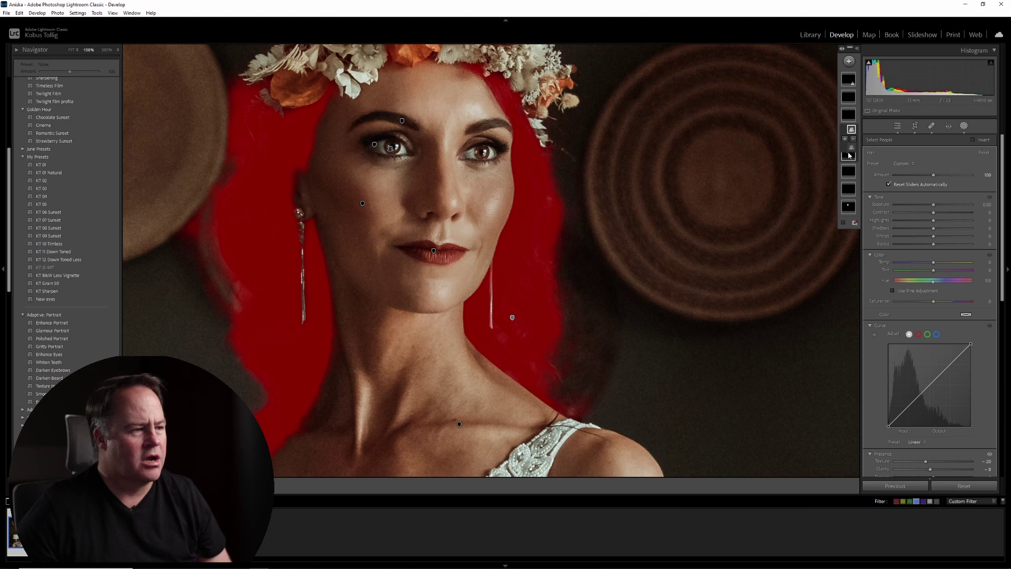
pyautogui.moveTo(933, 228); pyautogui.dragTo(953, 227)
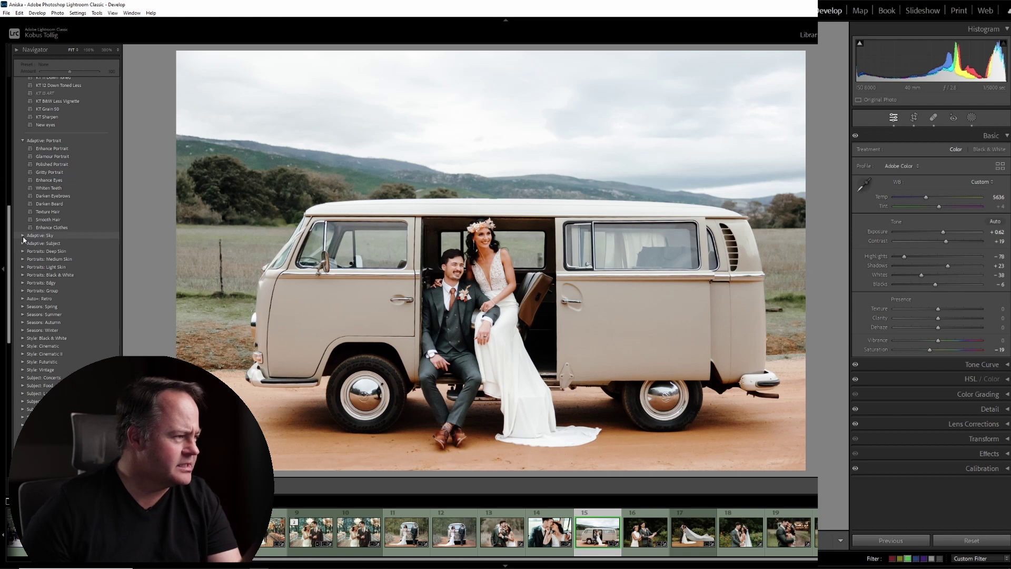
# Step: Try the Adaptive: Sky presets on the photo of the couple in the van and apply Blue Drama
pyautogui.click(23, 235)
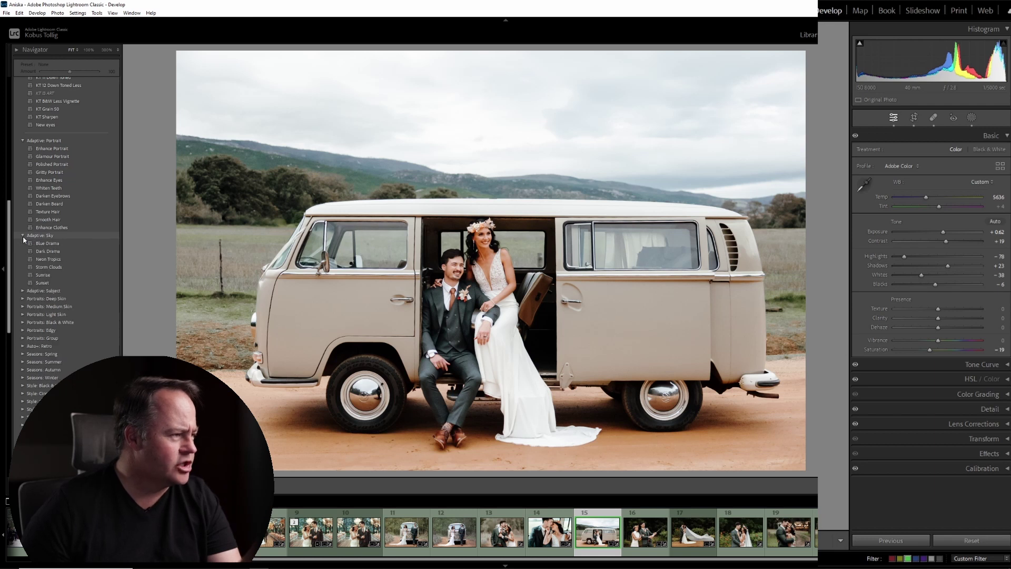
pyautogui.click(60, 243)
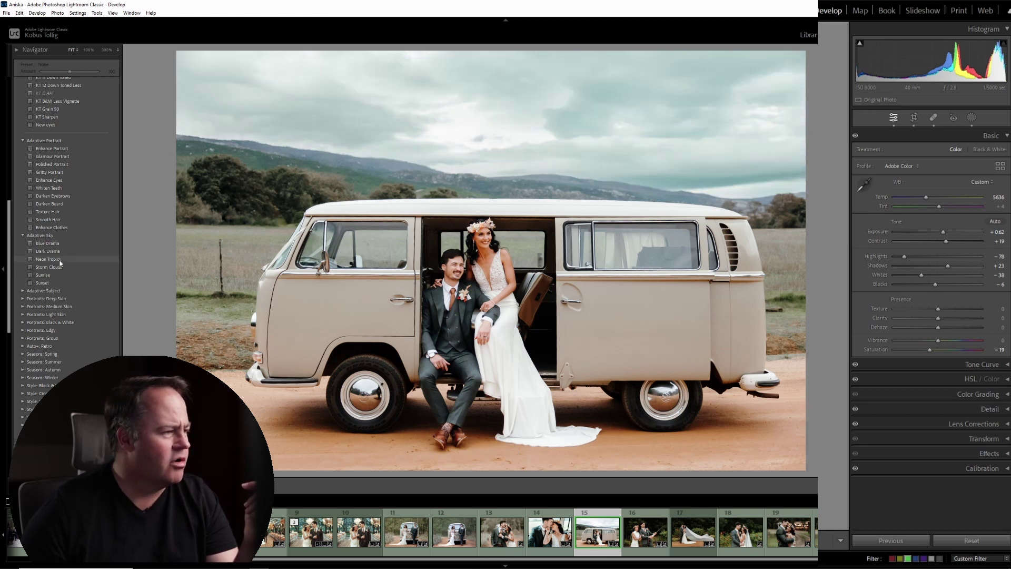
pyautogui.click(58, 267)
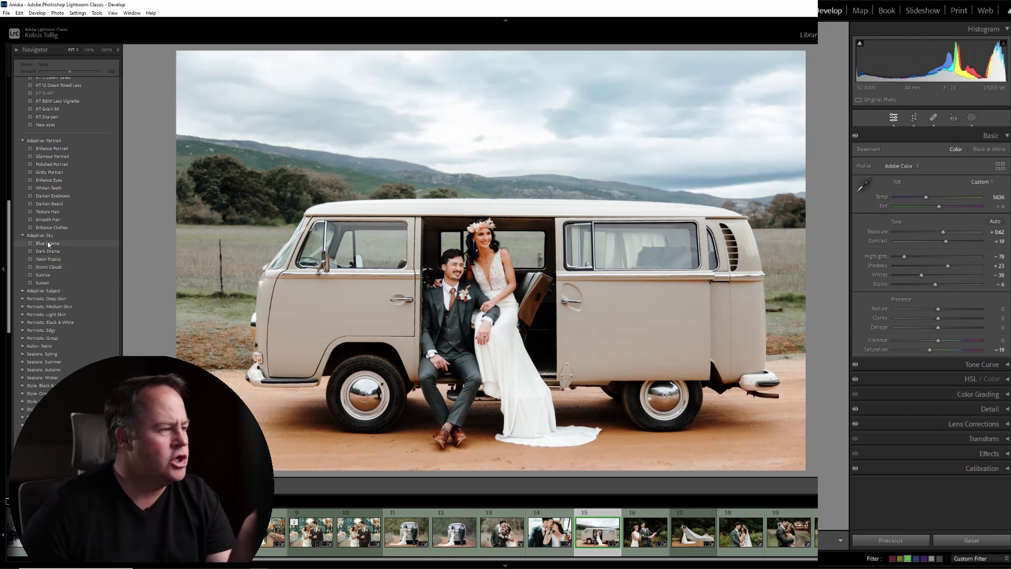
pyautogui.click(49, 243)
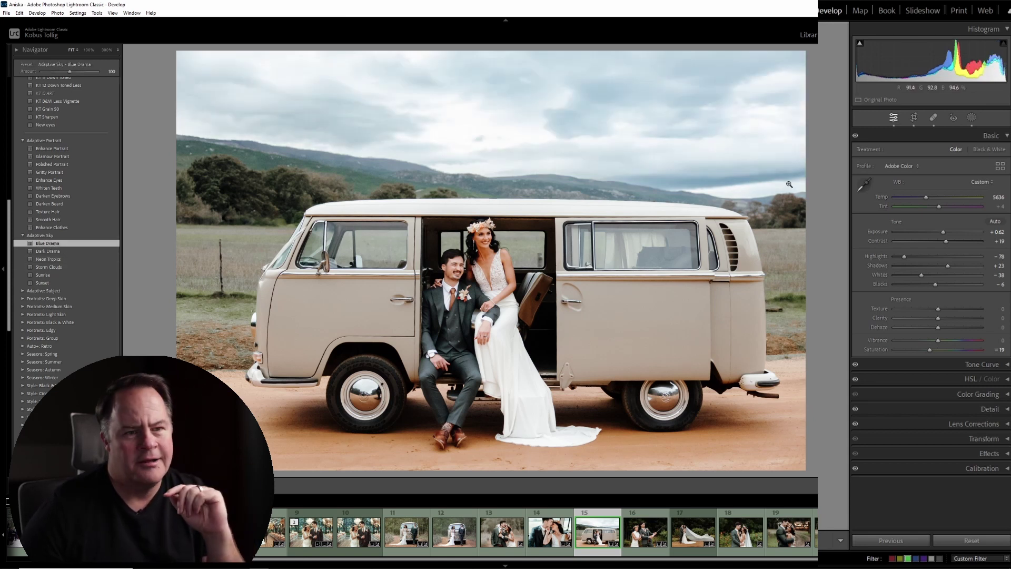
# Step: Refine the Blue Drama sky mask by setting Exposure to -0.52 and Saturation to -3 and cooling Temp slightly
pyautogui.click(971, 118)
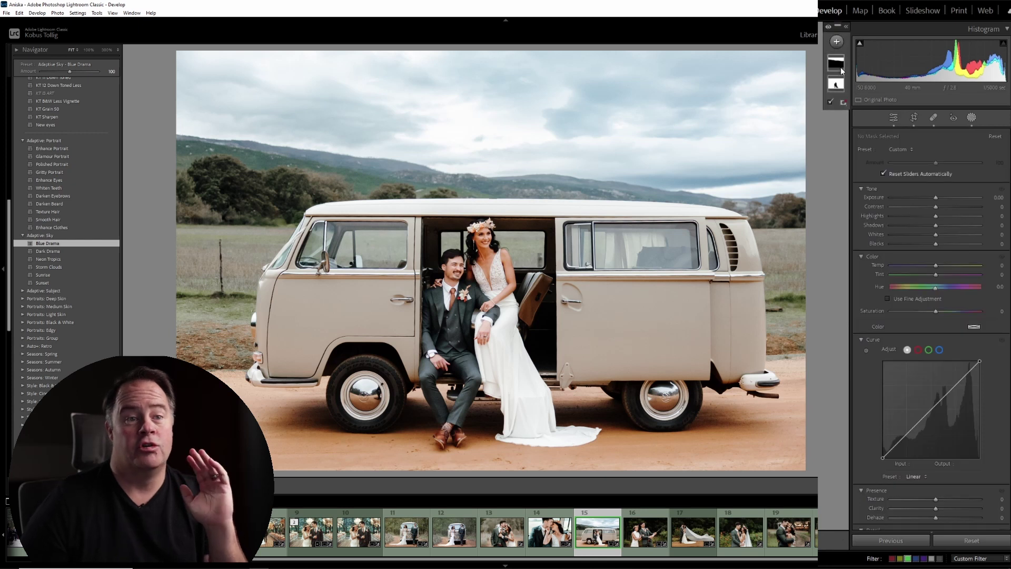
pyautogui.click(838, 66)
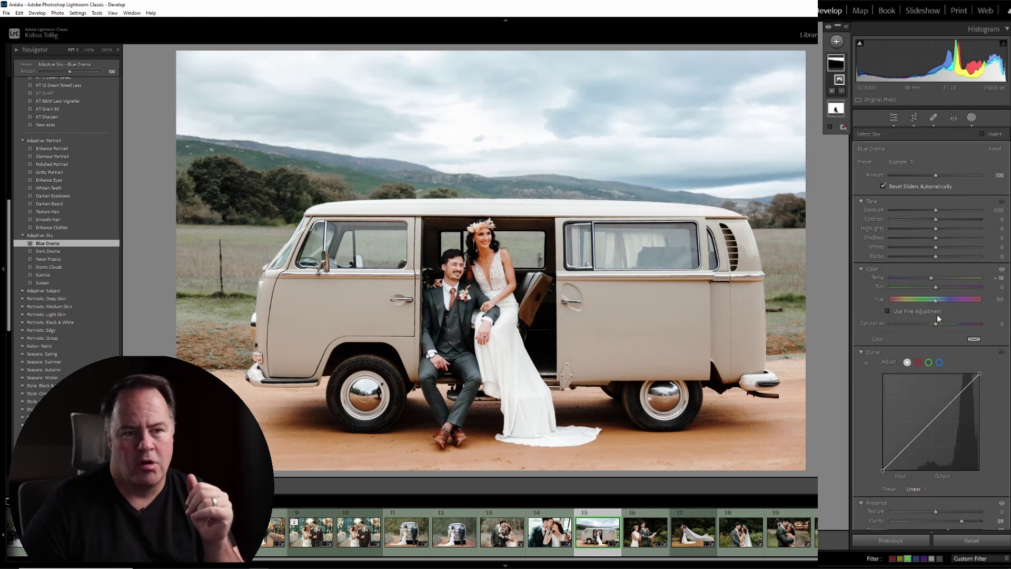
pyautogui.scroll(-3, 935, 301)
pyautogui.moveTo(949, 393); pyautogui.dragTo(952, 393)
pyautogui.scroll(3, 931, 306)
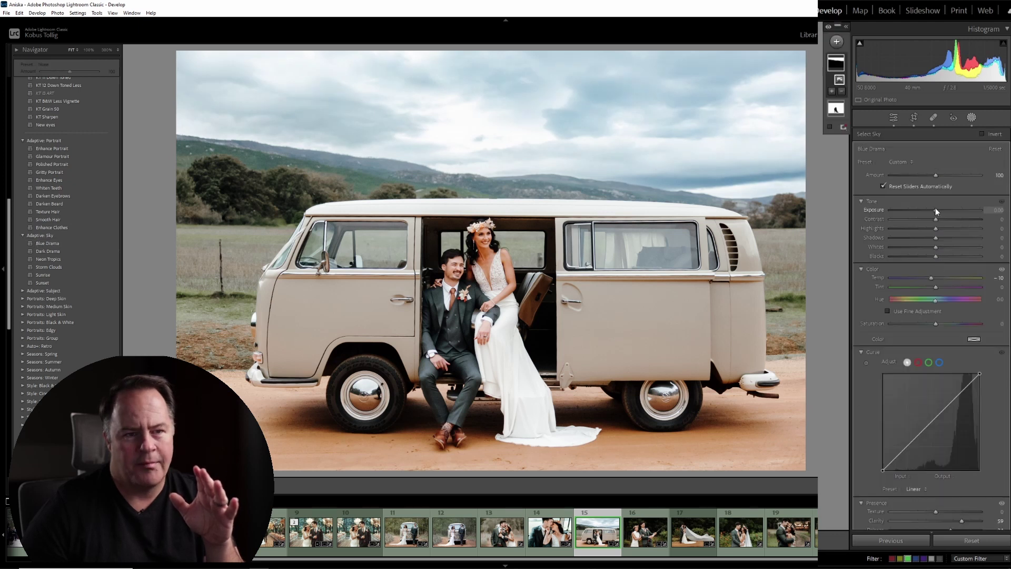
pyautogui.moveTo(935, 210); pyautogui.dragTo(928, 209)
pyautogui.moveTo(930, 263)
pyautogui.mouseDown()
pyautogui.moveTo(944, 263)
pyautogui.moveTo(929, 263)
pyautogui.mouseUp()
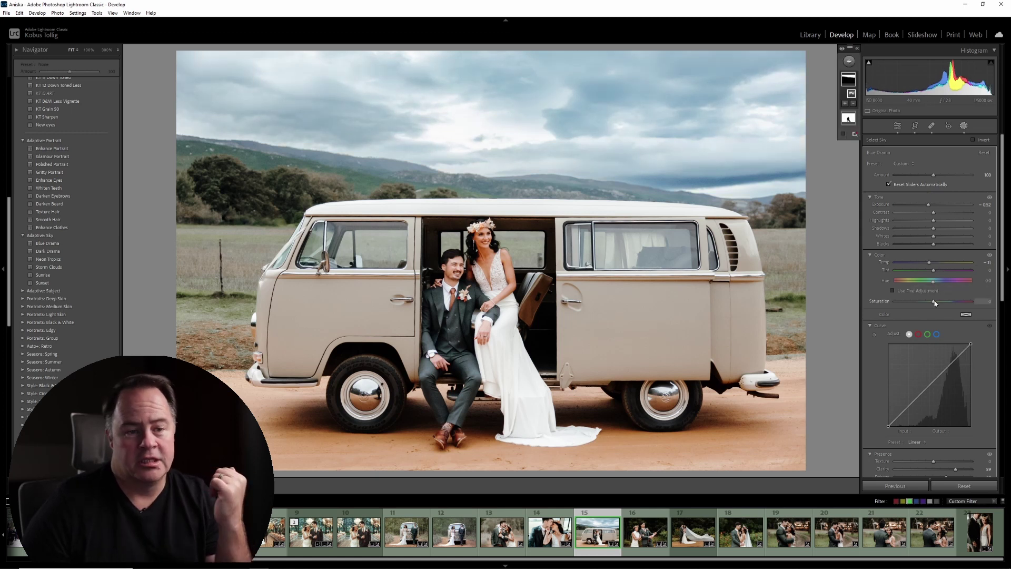
pyautogui.moveTo(945, 302); pyautogui.dragTo(938, 301)
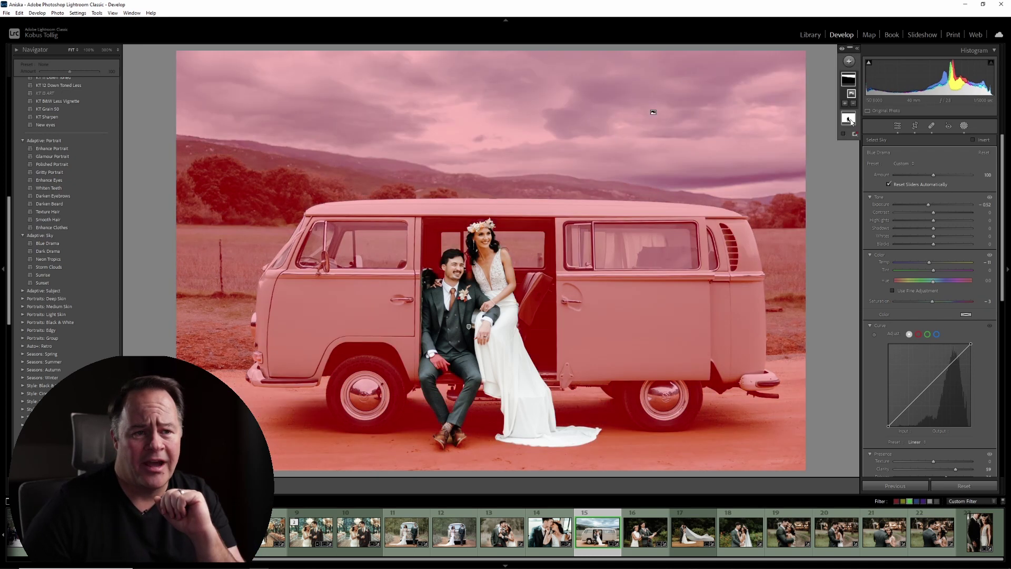
pyautogui.click(848, 119)
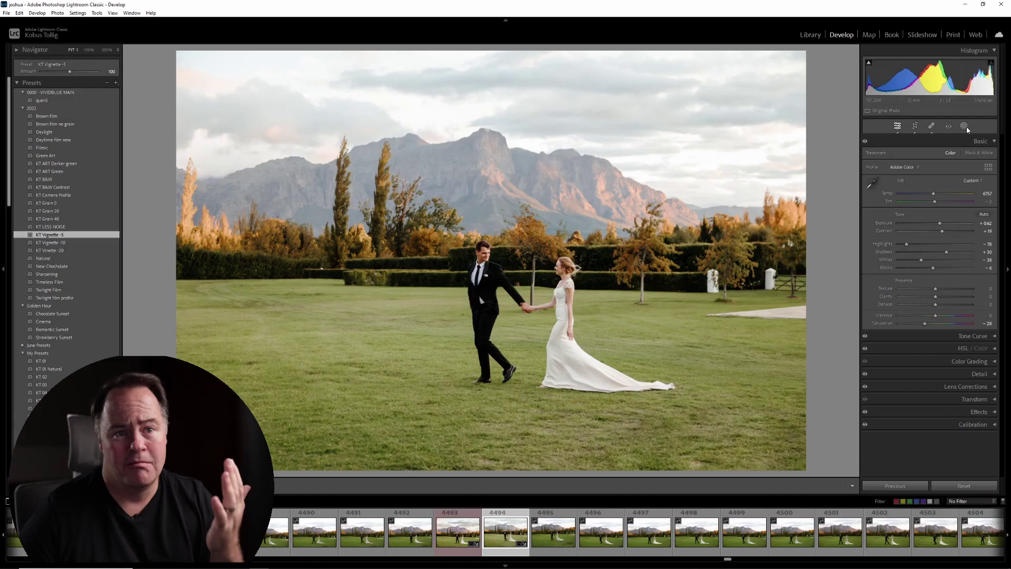
# Step: Add a linear gradient mask covering the sky and mountains down to the hedges, and set its Exposure to -0.31
pyautogui.click(964, 126)
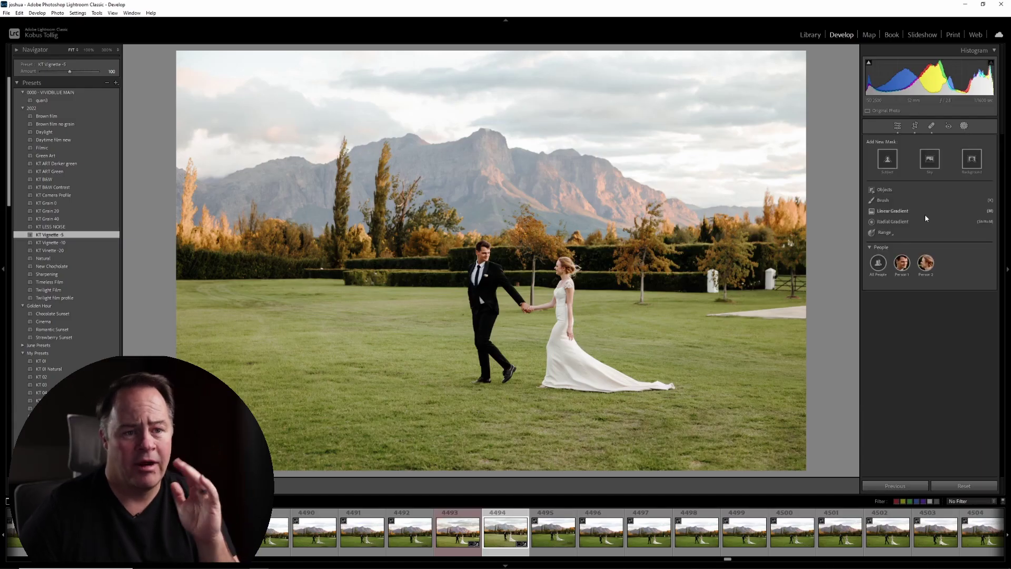
pyautogui.click(902, 213)
pyautogui.moveTo(514, 192); pyautogui.dragTo(510, 274)
pyautogui.moveTo(514, 235); pyautogui.dragTo(515, 224)
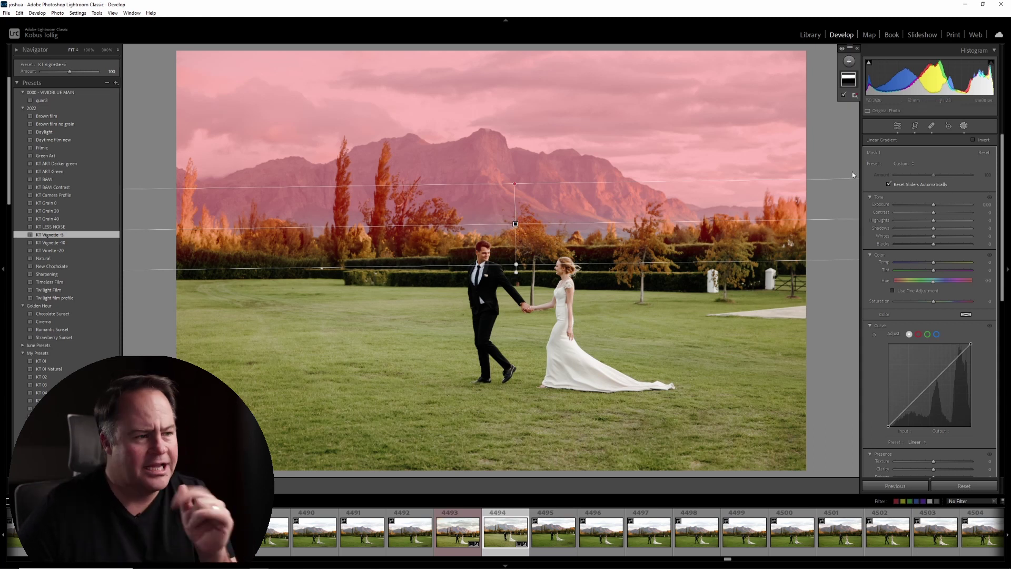
pyautogui.moveTo(934, 204); pyautogui.dragTo(930, 205)
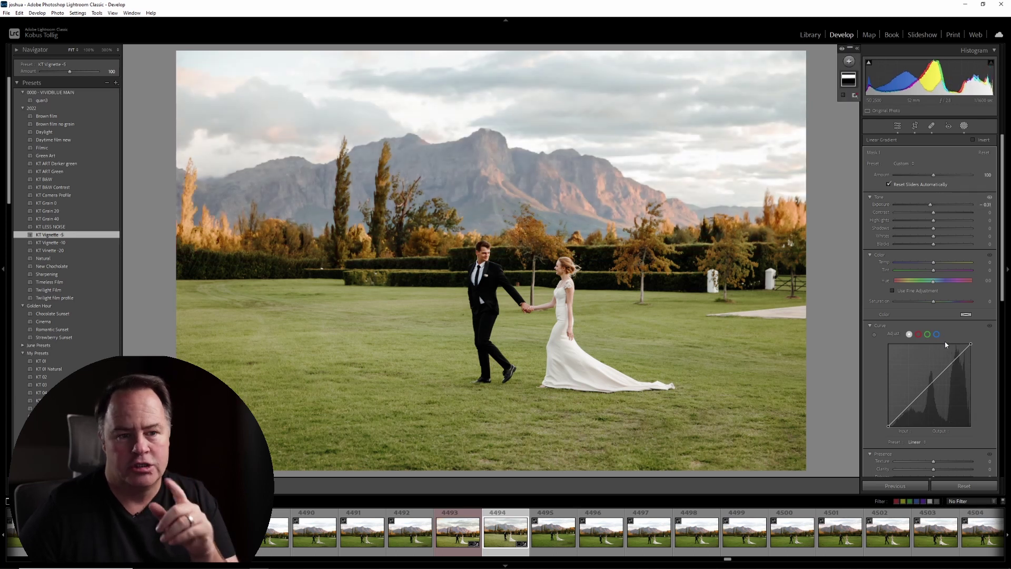
# Step: Shape an S-curve in the gradient mask with points at about 188/204 and 67/50, and compare the photo with the curve off and on
pyautogui.moveTo(952, 364); pyautogui.dragTo(949, 360)
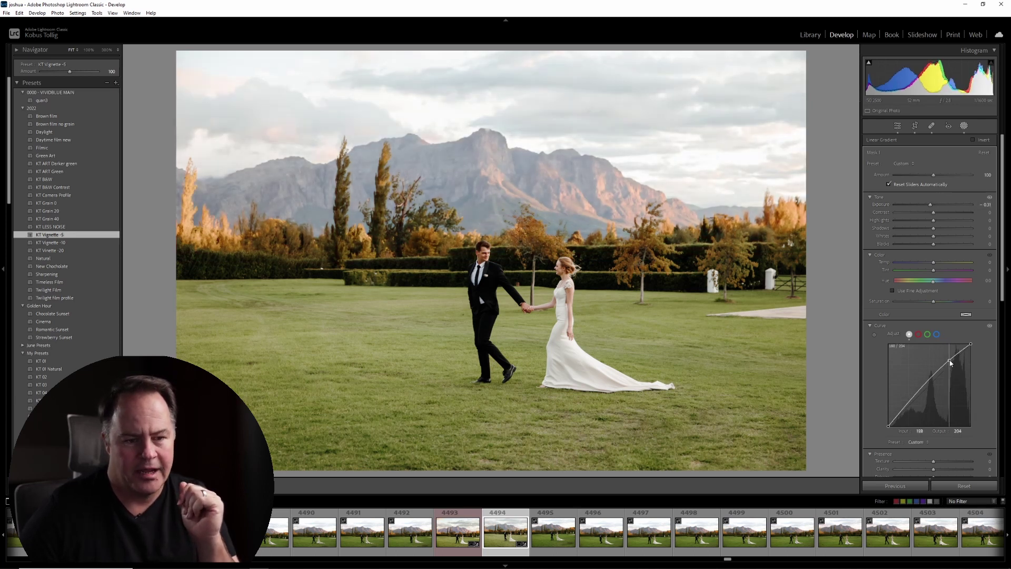
pyautogui.moveTo(909, 404); pyautogui.dragTo(910, 413)
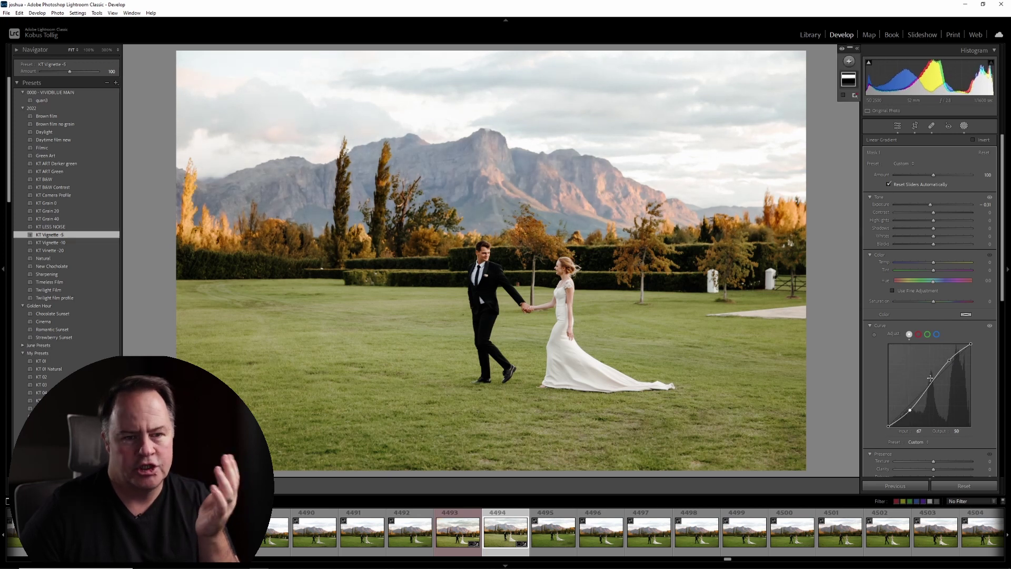
pyautogui.click(989, 328)
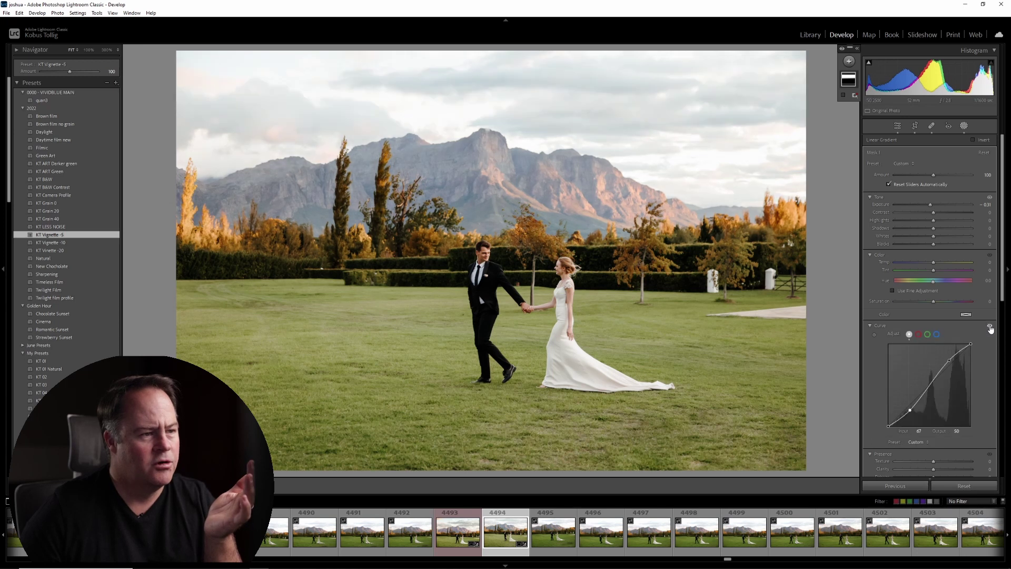
pyautogui.click(989, 328)
pyautogui.click(990, 327)
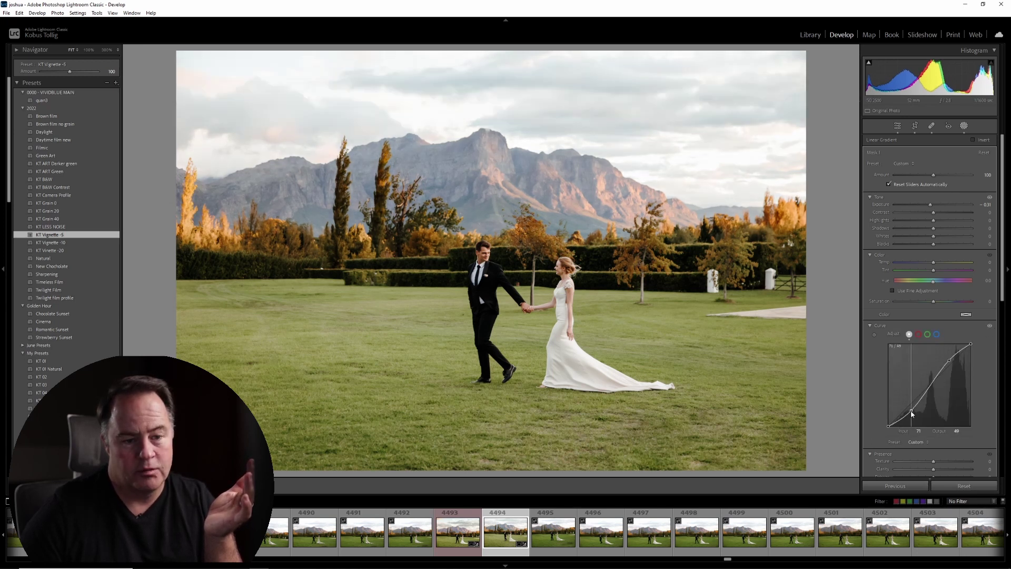
# Step: Lower the gradient mask's main curve highlight point to about 186/189, and raise the red curve to about 188/206
pyautogui.moveTo(949, 361); pyautogui.dragTo(950, 368)
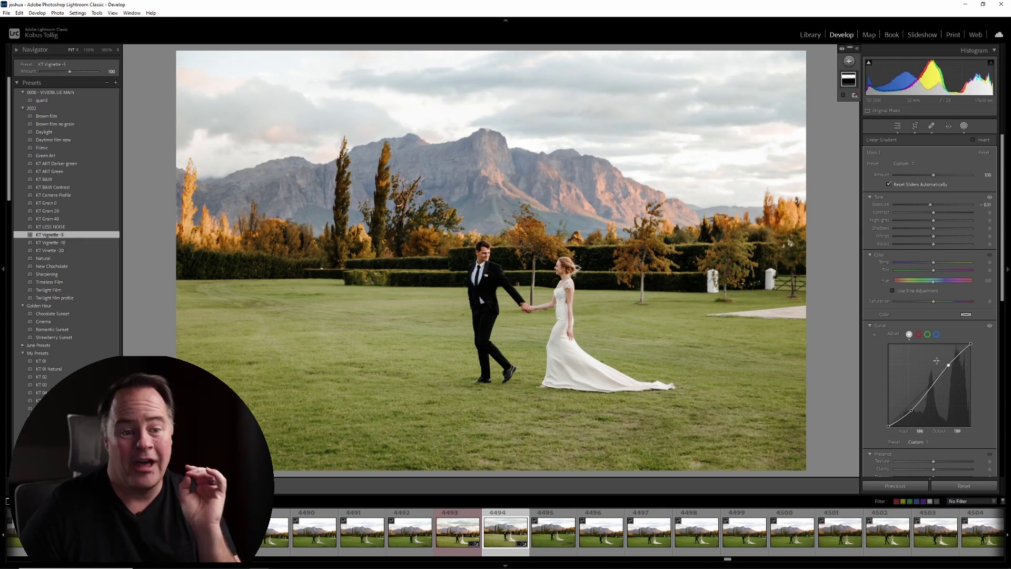
pyautogui.click(918, 335)
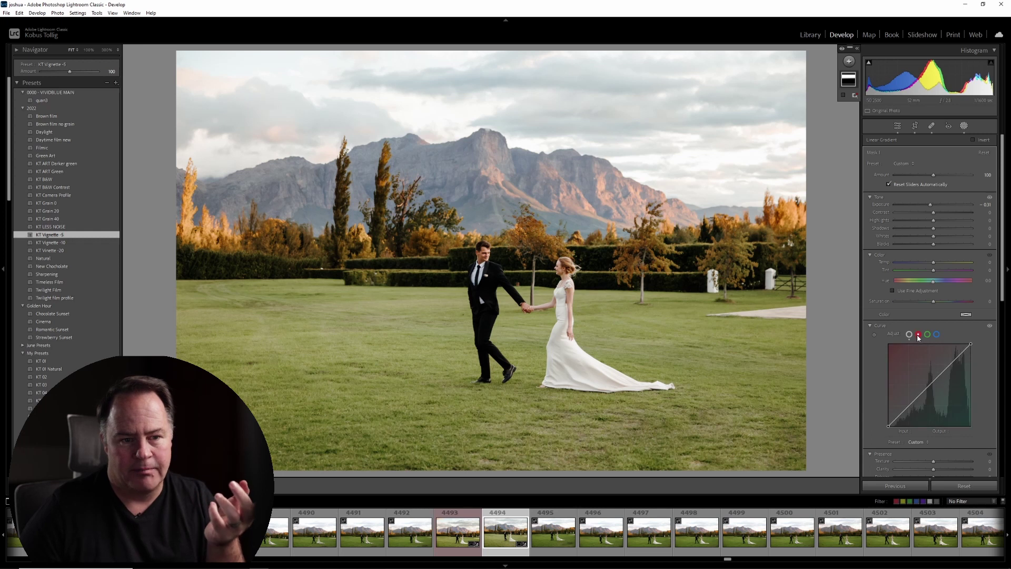
pyautogui.moveTo(949, 378); pyautogui.dragTo(949, 360)
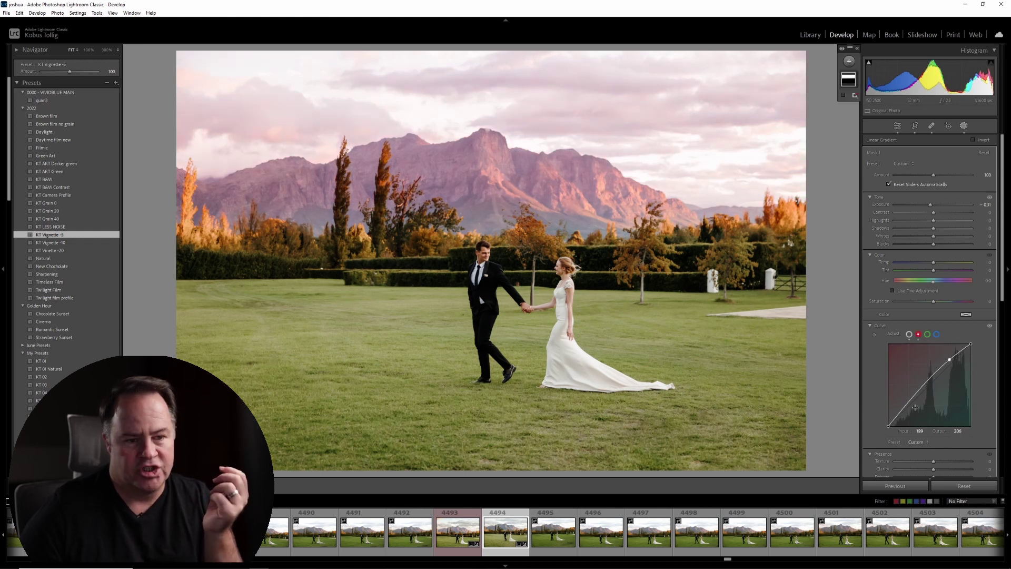
# Step: Raise the mask's green curve to about 184/204 and shape an S-curve in the blue channel with a shadow point at about 68/57
pyautogui.click(928, 335)
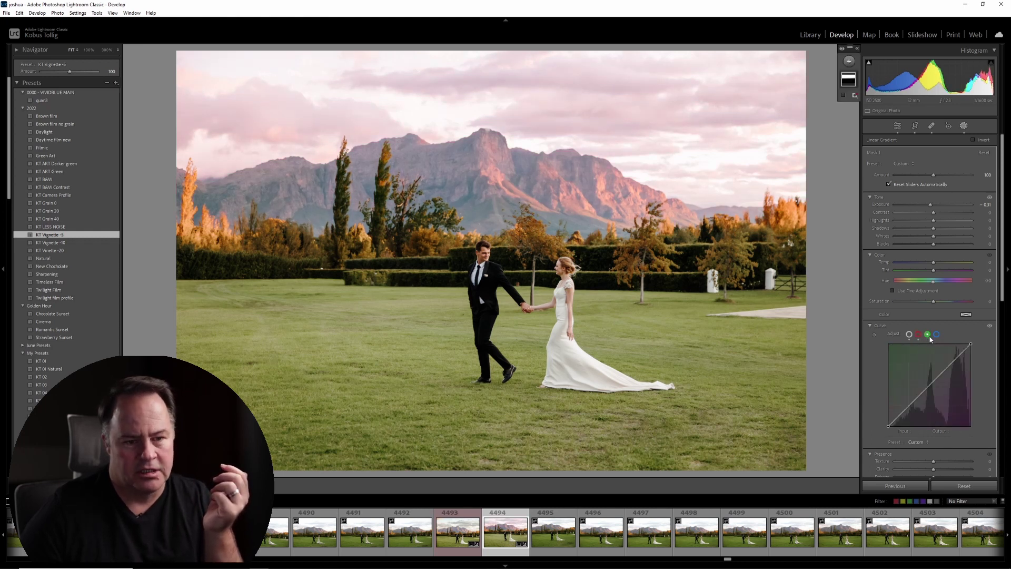
pyautogui.moveTo(951, 361); pyautogui.dragTo(912, 408)
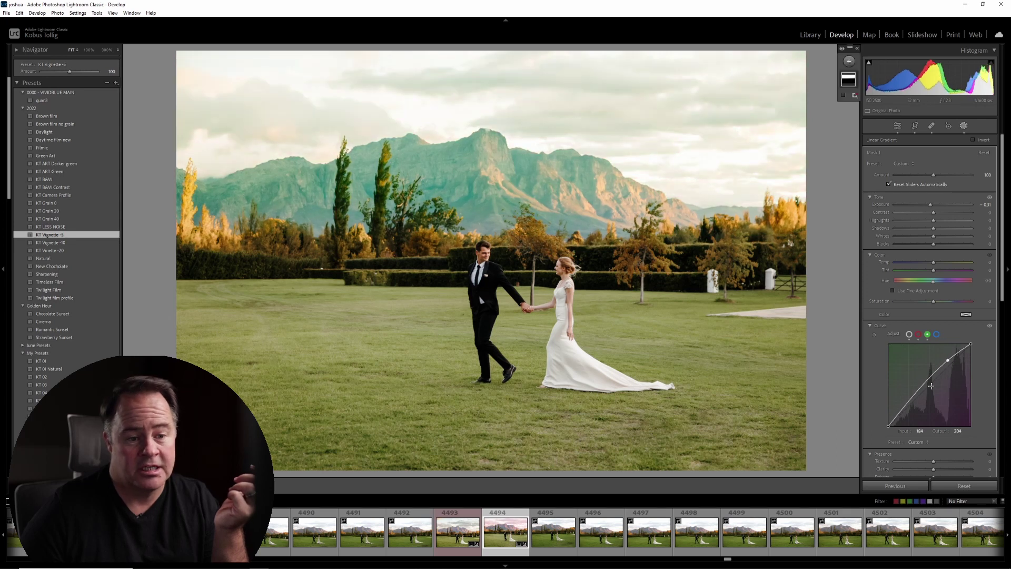
pyautogui.click(937, 335)
pyautogui.moveTo(953, 365); pyautogui.dragTo(950, 360)
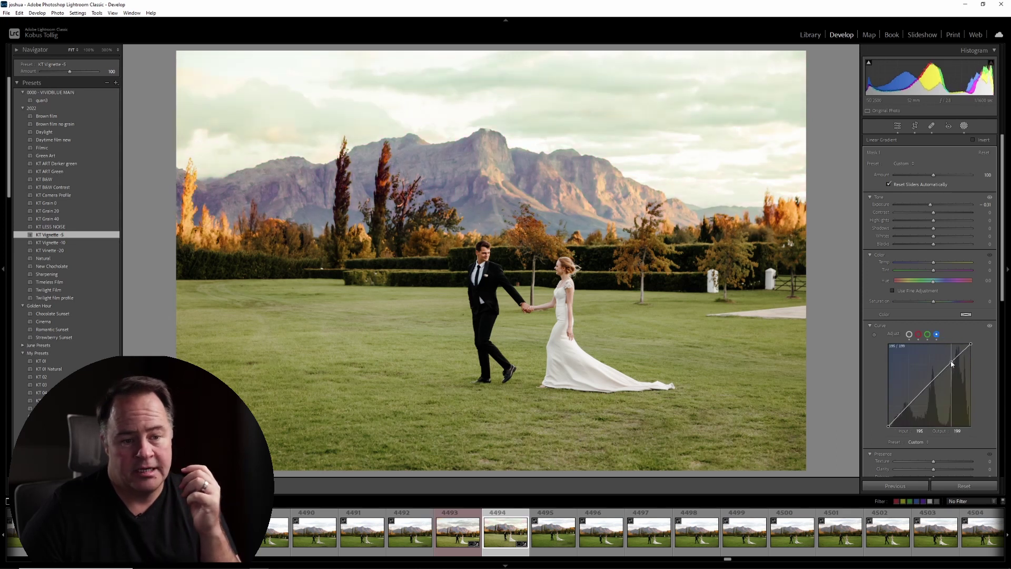
pyautogui.moveTo(909, 404); pyautogui.dragTo(911, 412)
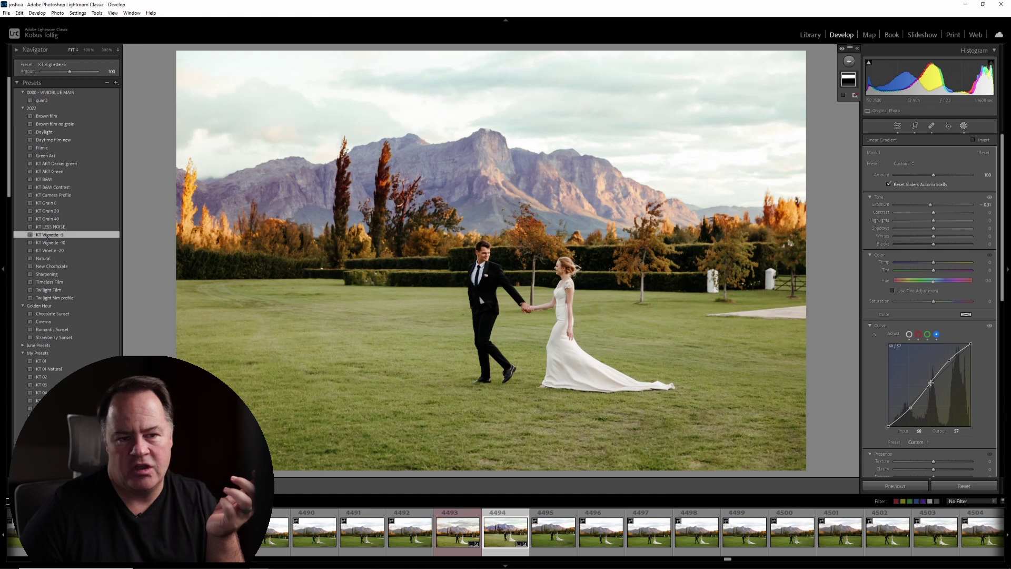
pyautogui.moveTo(950, 361)
pyautogui.mouseDown()
pyautogui.moveTo(954, 370)
pyautogui.moveTo(950, 361)
pyautogui.mouseUp()
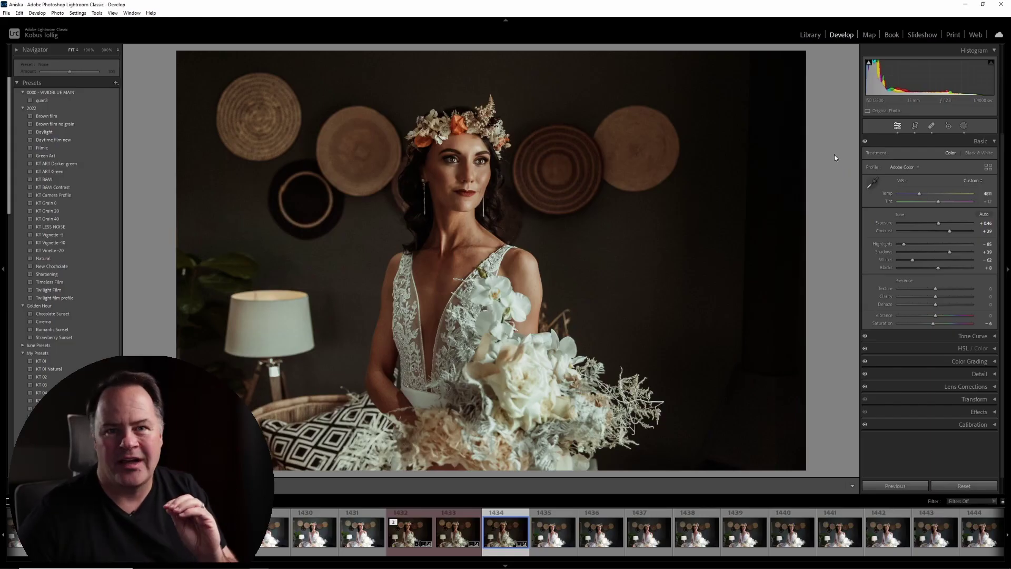
# Step: Examine the noise in the bride portrait's face, neck and background at 100%, and return to the full view
pyautogui.click(444, 129)
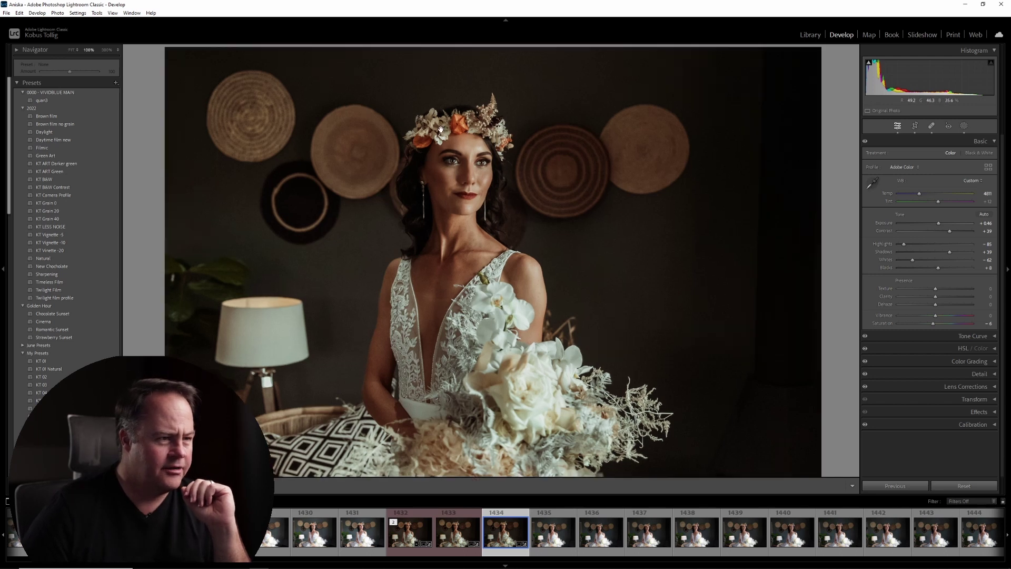
pyautogui.moveTo(611, 255); pyautogui.dragTo(362, 188)
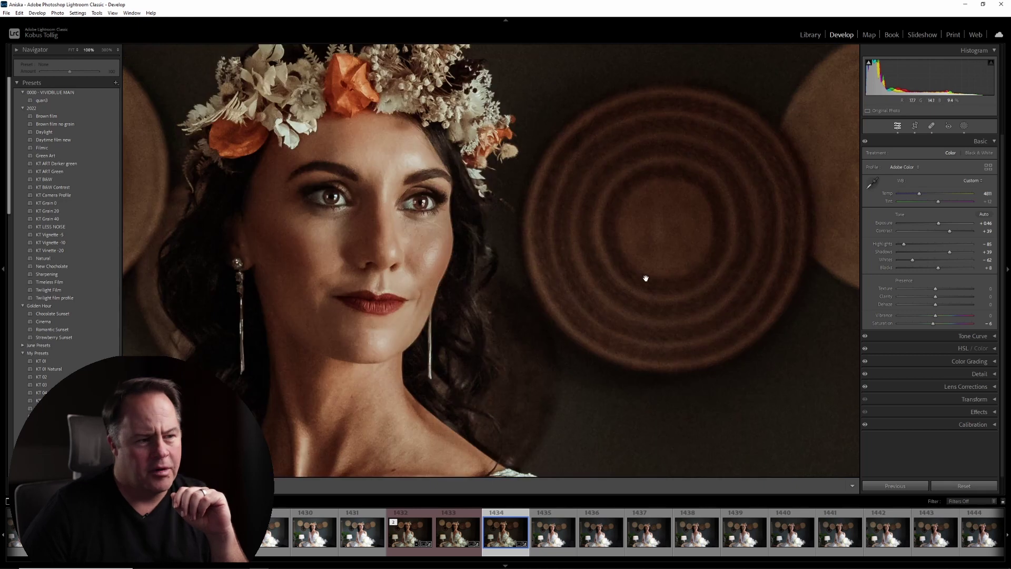
pyautogui.moveTo(627, 285); pyautogui.dragTo(631, 120)
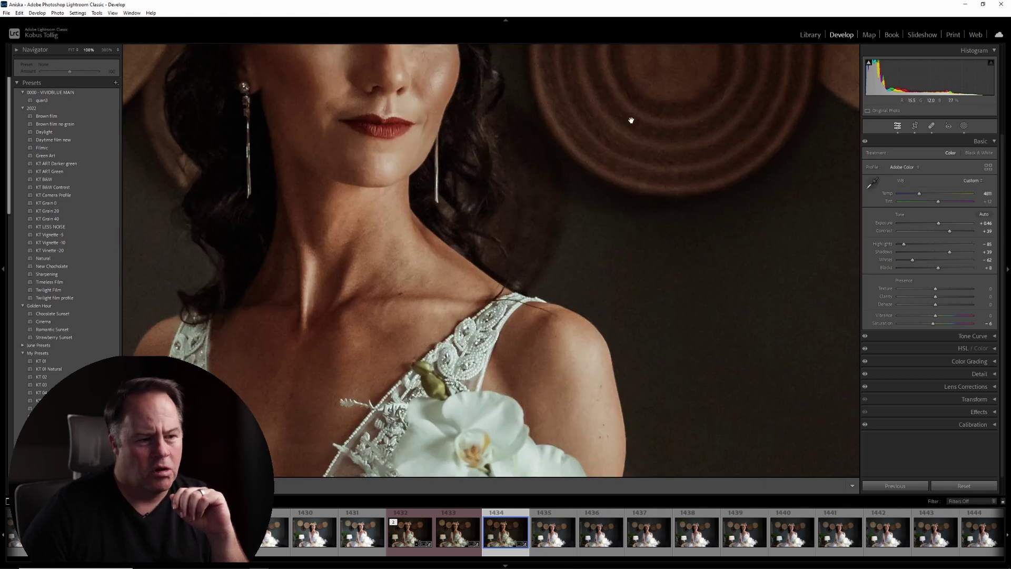
pyautogui.click(555, 269)
pyautogui.click(482, 194)
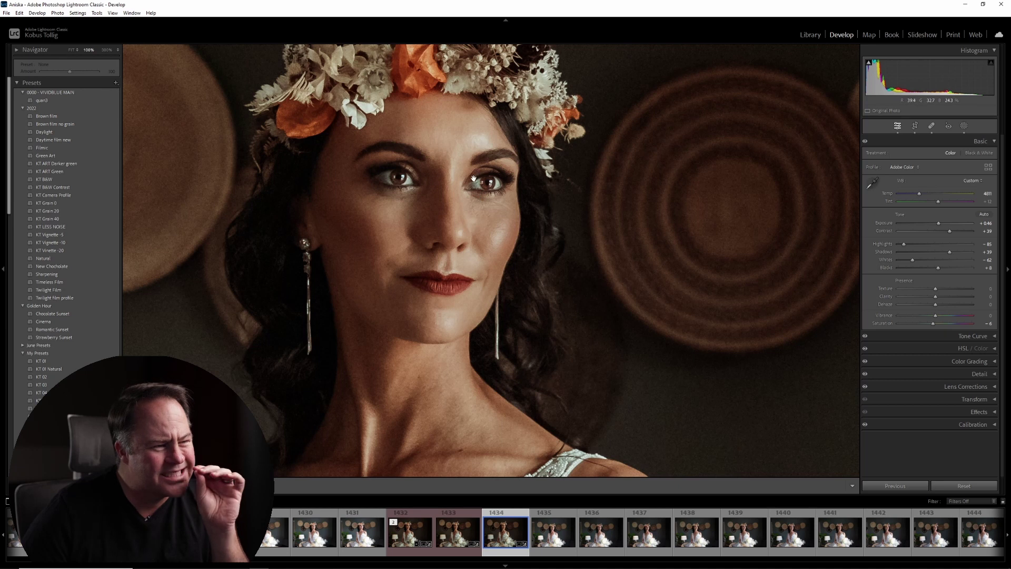
pyautogui.click(503, 198)
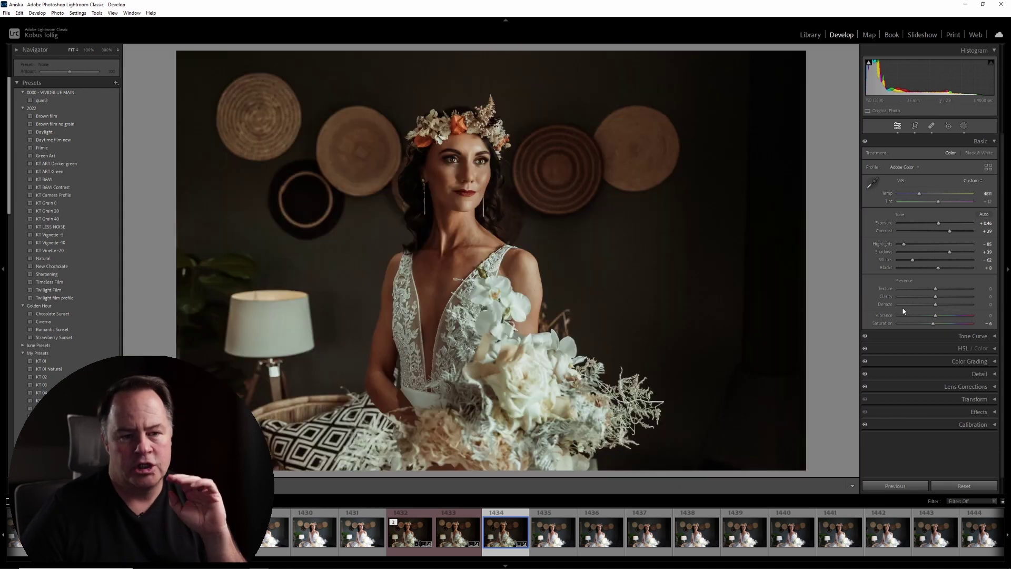
# Step: Denoise the bride portrait with AI at Amount 46 as a stacked DNG, and inspect the face at 100%
pyautogui.click(972, 377)
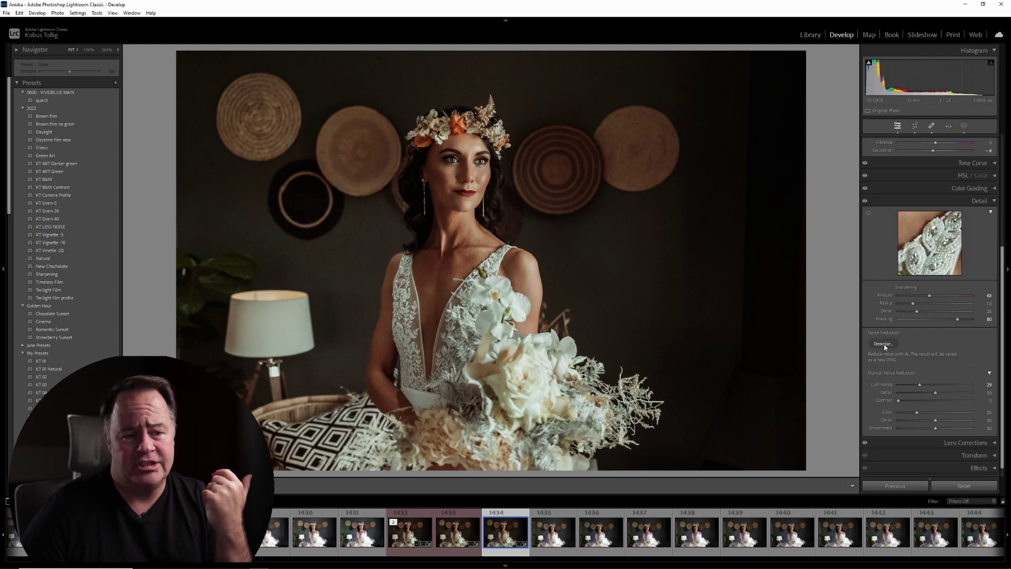
pyautogui.click(884, 343)
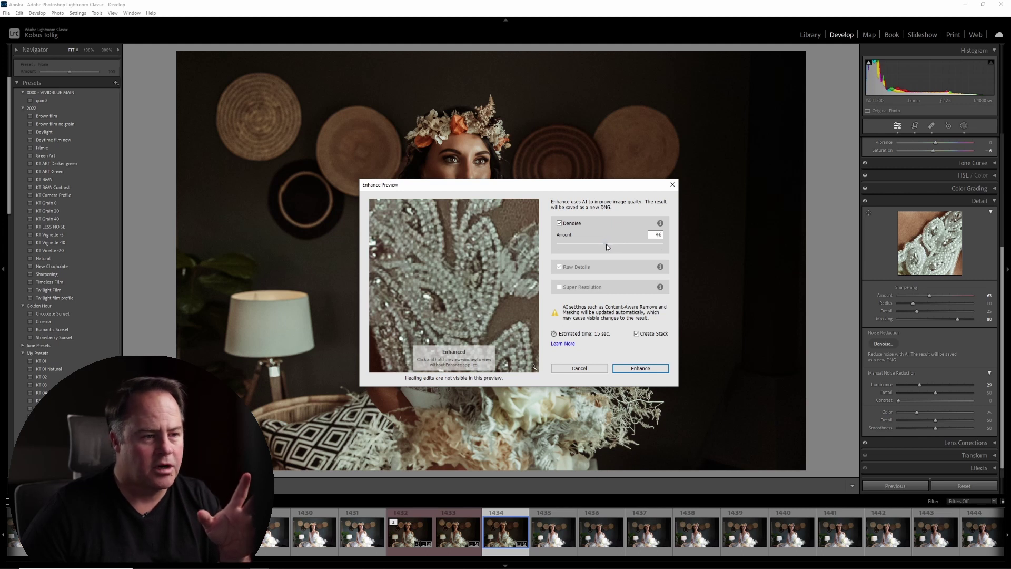
pyautogui.click(646, 368)
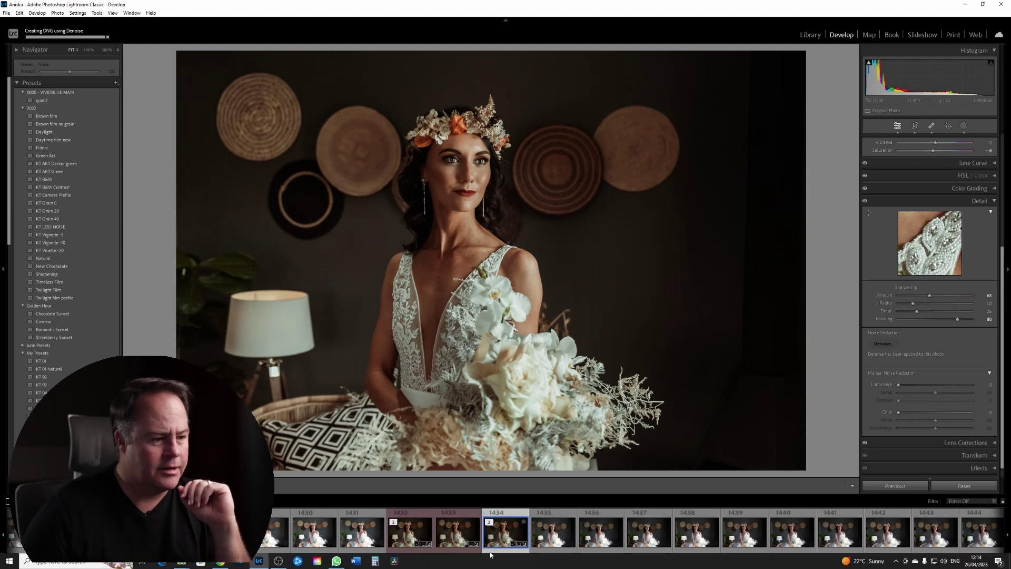
pyautogui.click(480, 154)
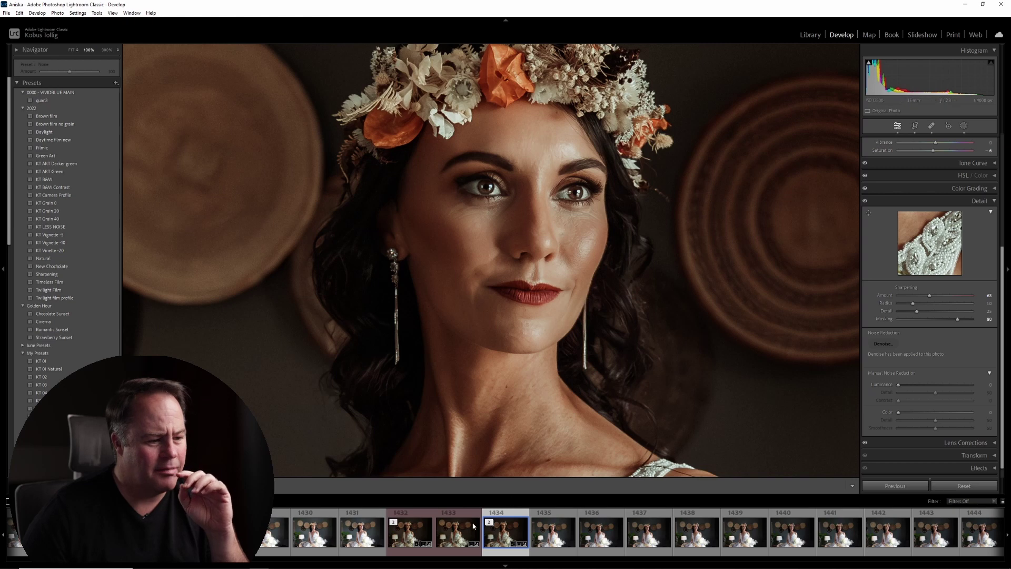
pyautogui.click(474, 525)
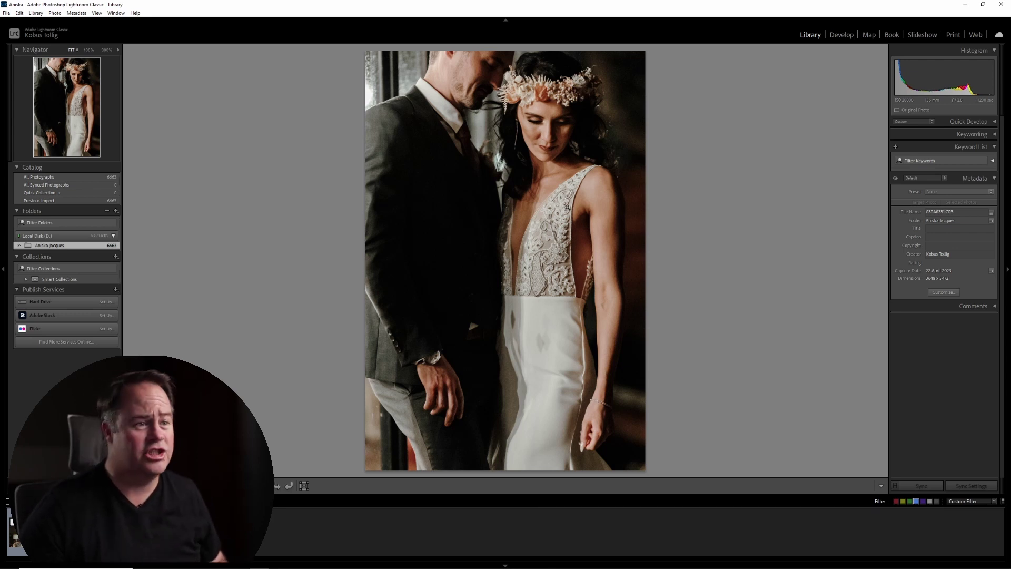
# Step: Examine the noise in the couple photo at 100% around the bride's face and the groom's suit
pyautogui.click(576, 127)
pyautogui.moveTo(575, 125); pyautogui.dragTo(558, 165)
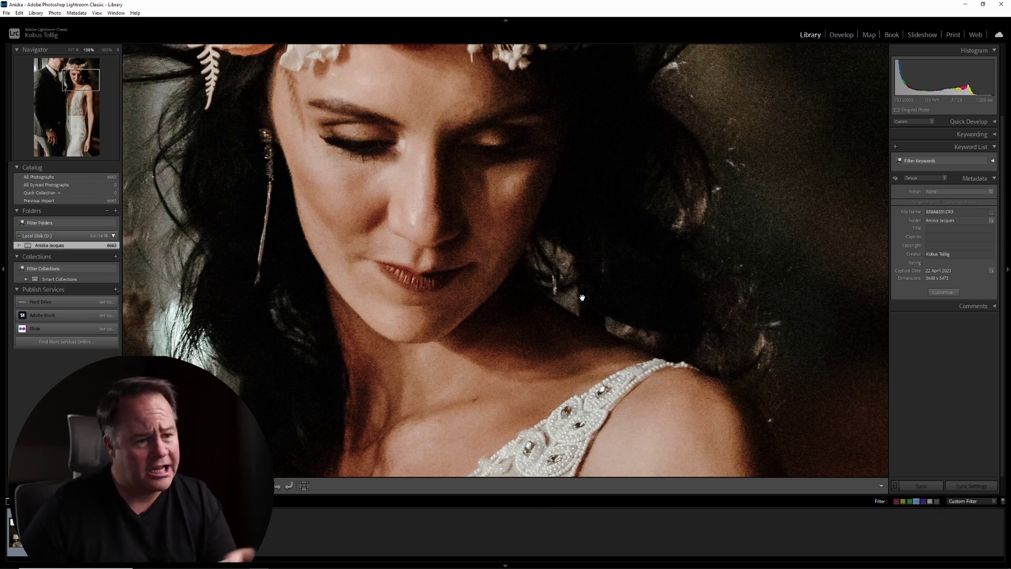
pyautogui.moveTo(612, 238); pyautogui.dragTo(937, 284)
pyautogui.moveTo(753, 266); pyautogui.dragTo(769, 332)
pyautogui.click(364, 281)
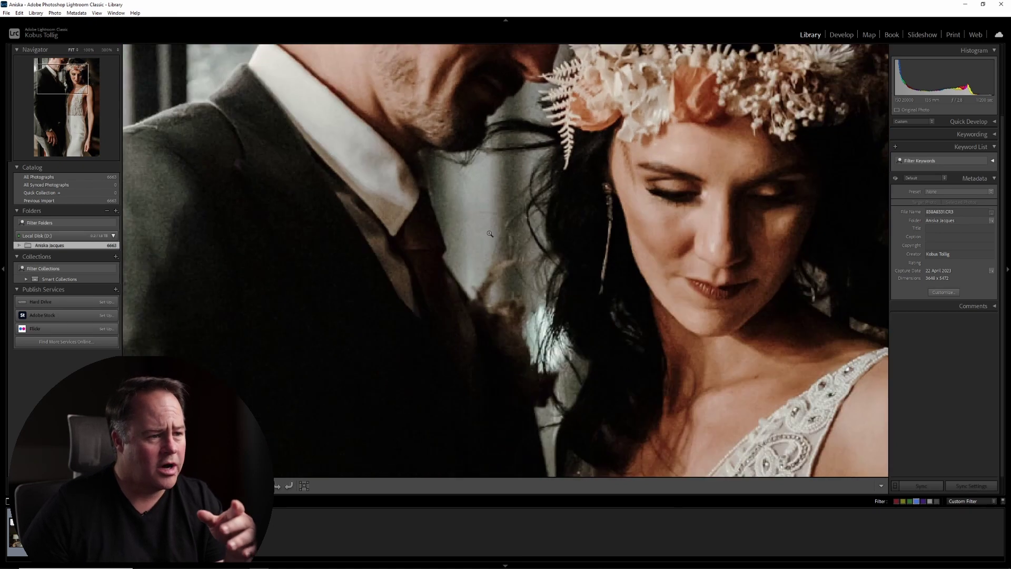
# Step: Apply AI Denoise to the couple photo at Amount 45, keeping the new DNG stacked with the original
pyautogui.press('d')
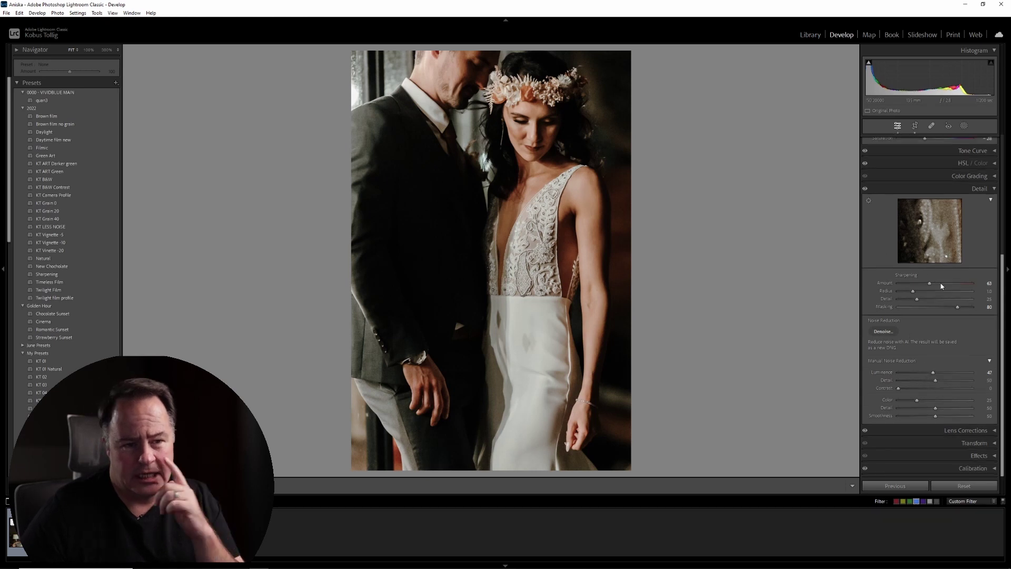
pyautogui.click(881, 332)
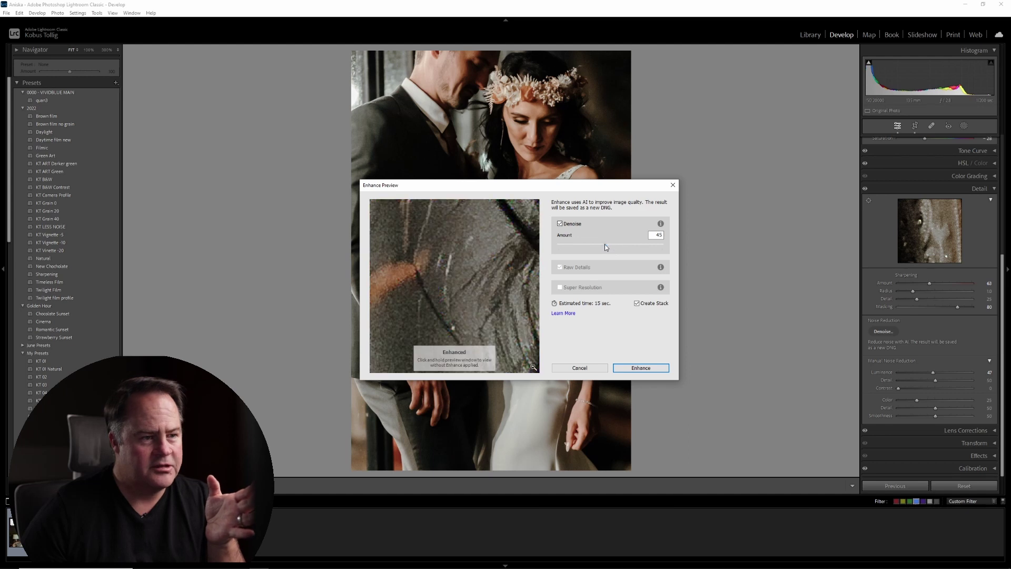
pyautogui.press('Return')
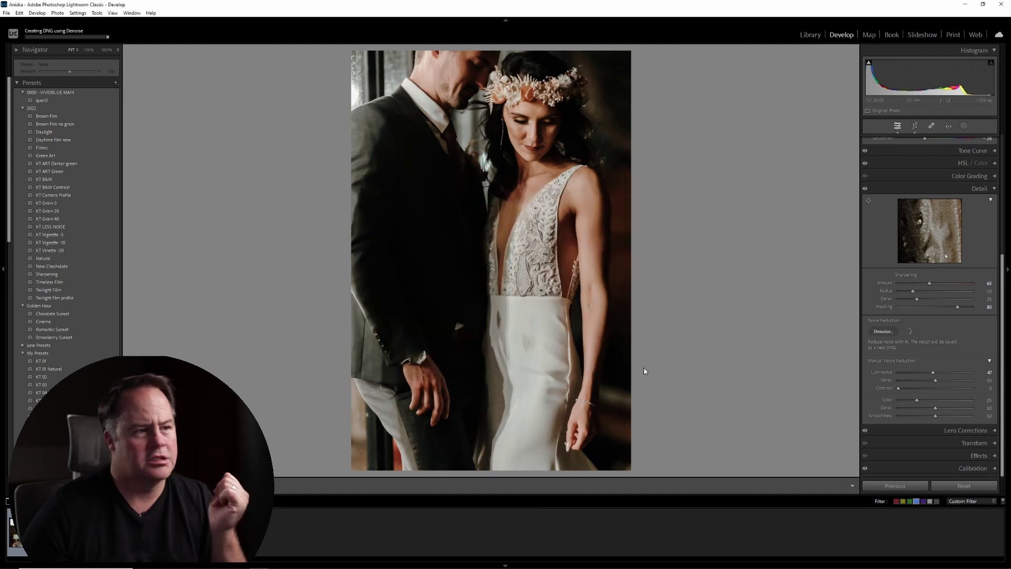
# Step: Compare the denoised couple photo with the original raw file at 100% around the faces
pyautogui.click(521, 108)
pyautogui.moveTo(604, 291); pyautogui.dragTo(459, 152)
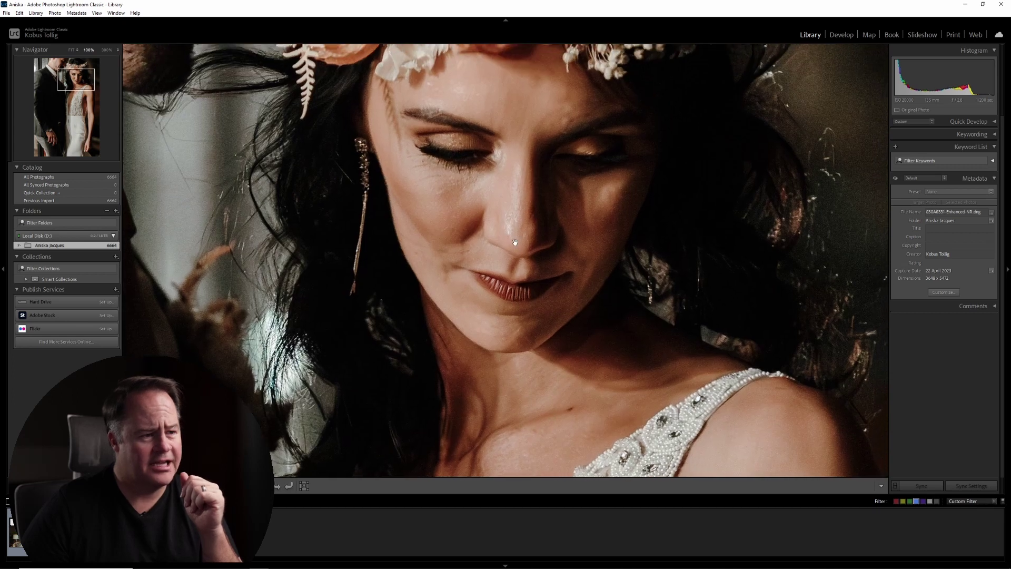
pyautogui.press('Left')
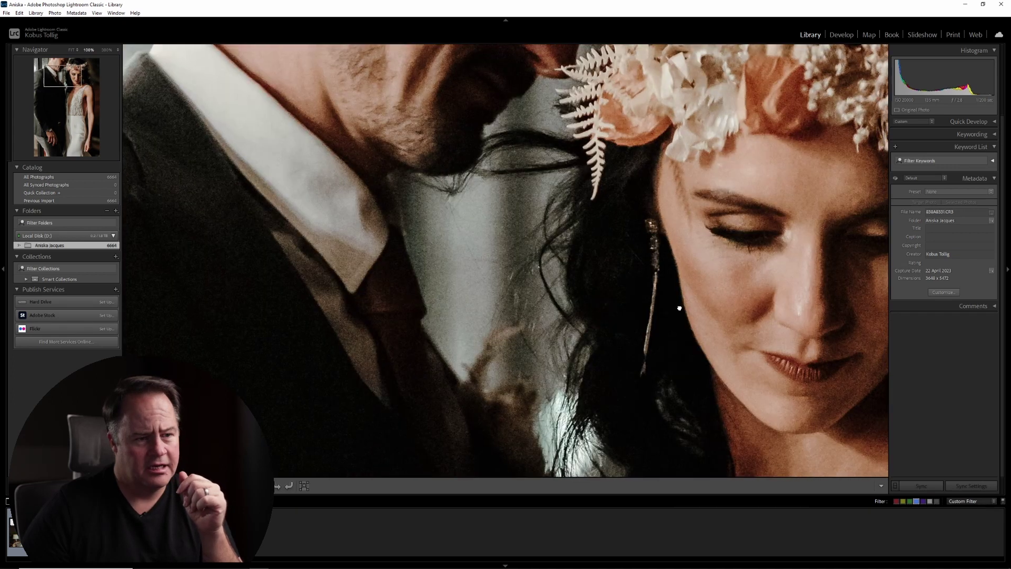
pyautogui.click(565, 279)
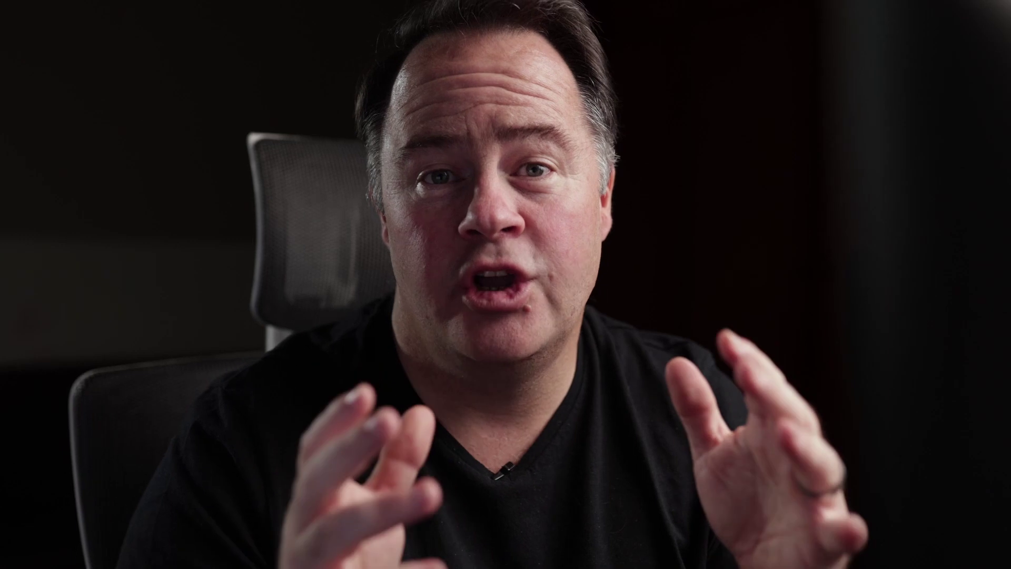